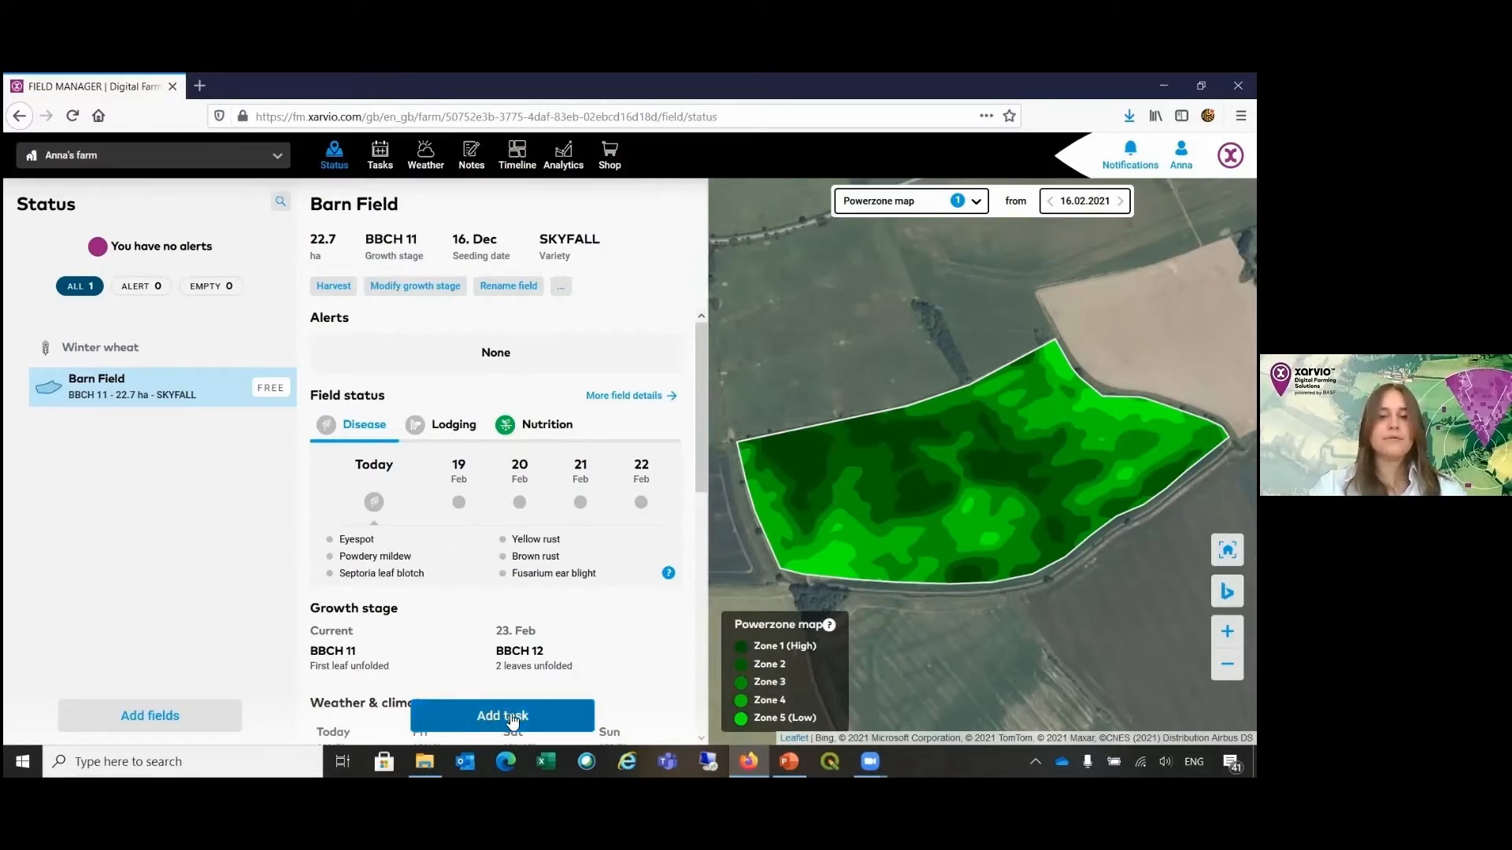
Step: Start a crop protection task for Barn Field and accept 18/02/2021 as the application date
{"action": "left_click", "coordinate": [512, 716]}
{"action": "left_click", "coordinate": [521, 713]}
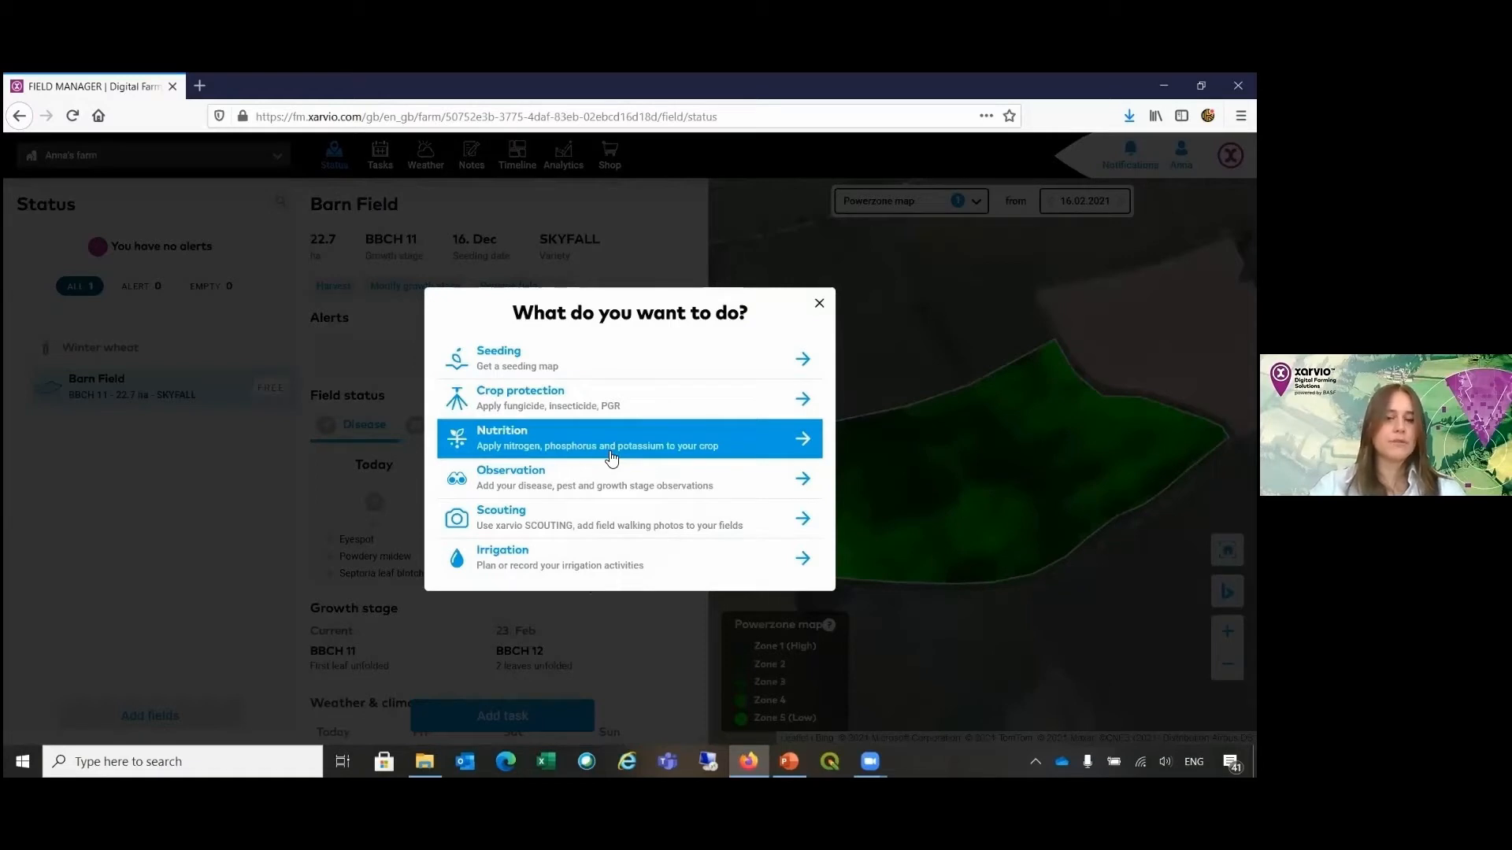
{"action": "left_click", "coordinate": [635, 411]}
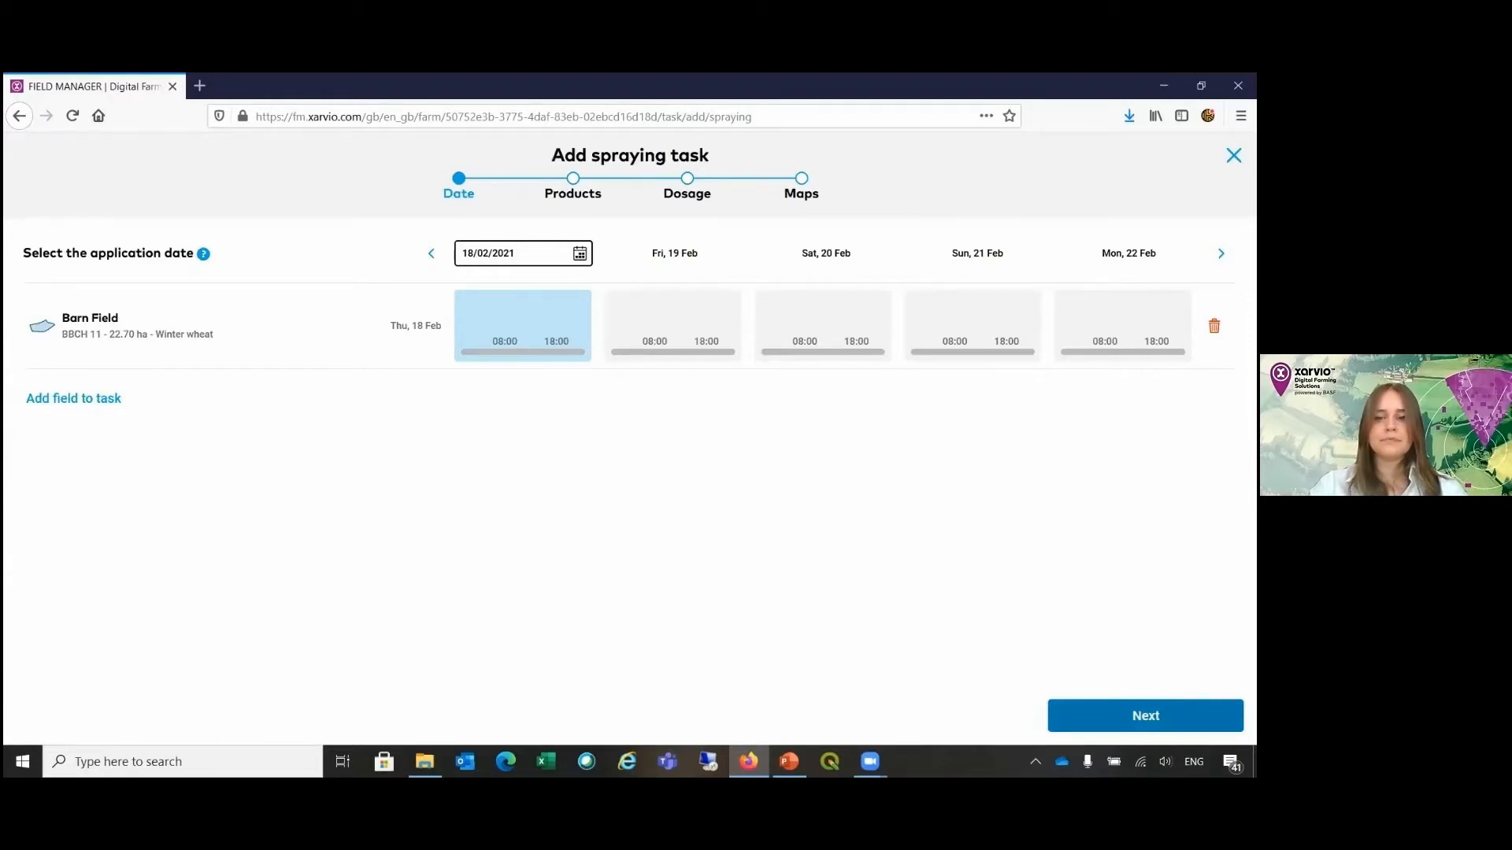
{"action": "left_click", "coordinate": [1146, 716]}
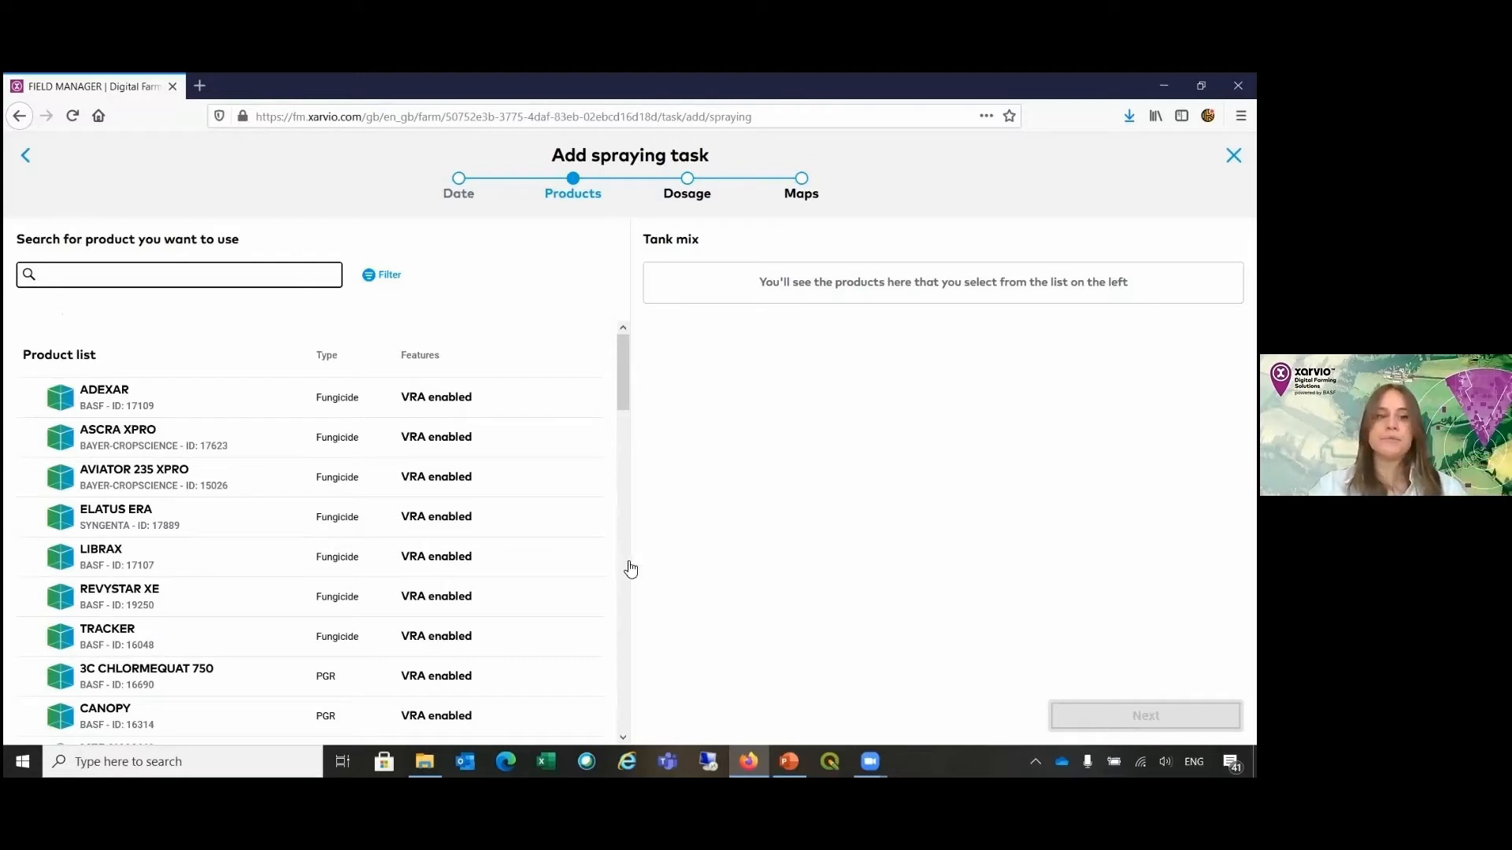
Step: Add the fungicide REVYSTAR XE and the growth regulator CANOPY to the tank mix and proceed to the dosage settings
{"action": "left_click", "coordinate": [524, 600]}
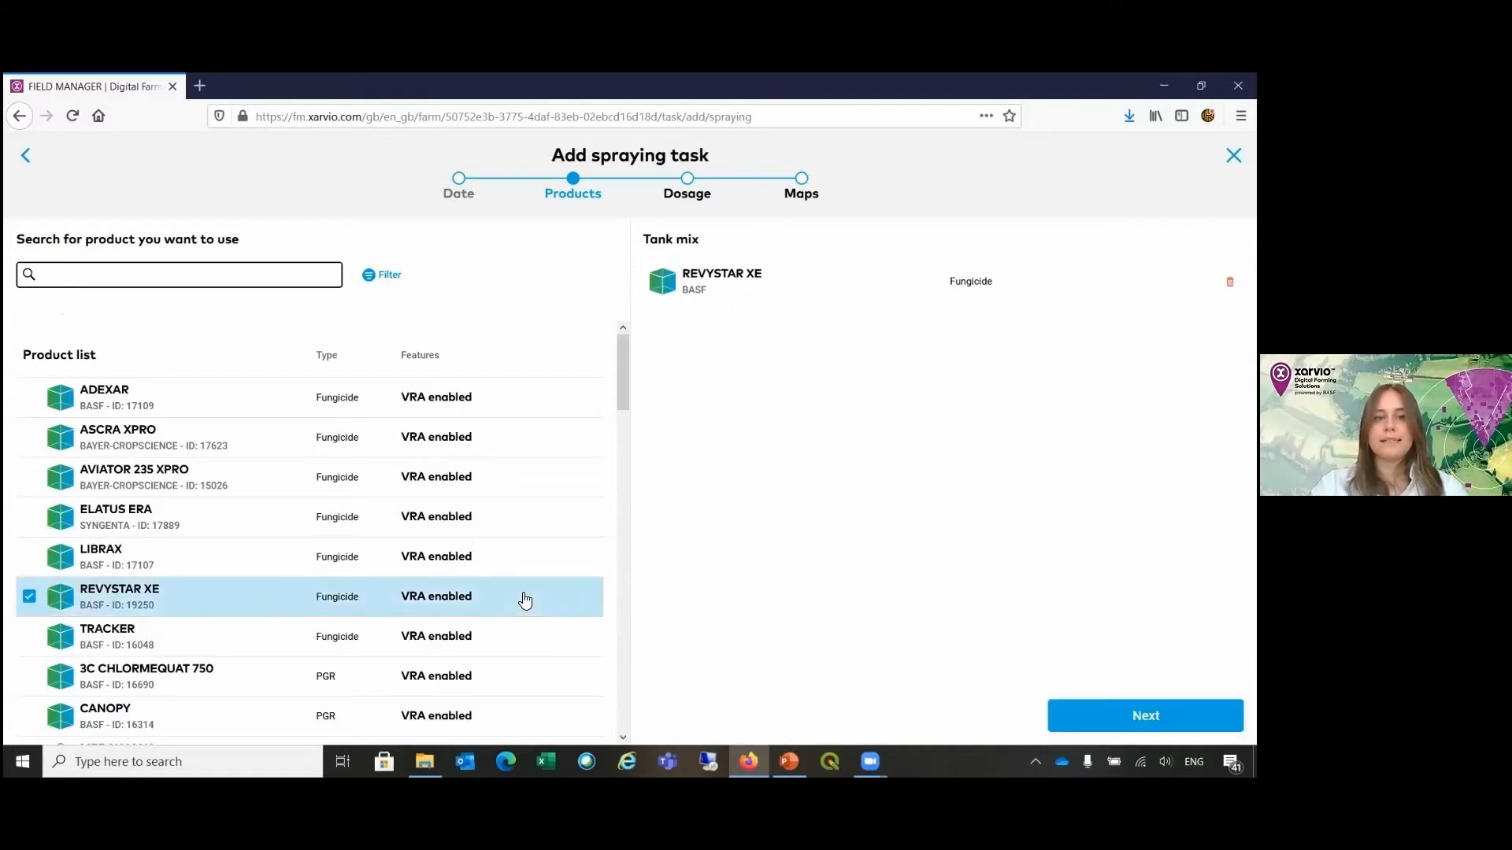
{"action": "left_click", "coordinate": [271, 279]}
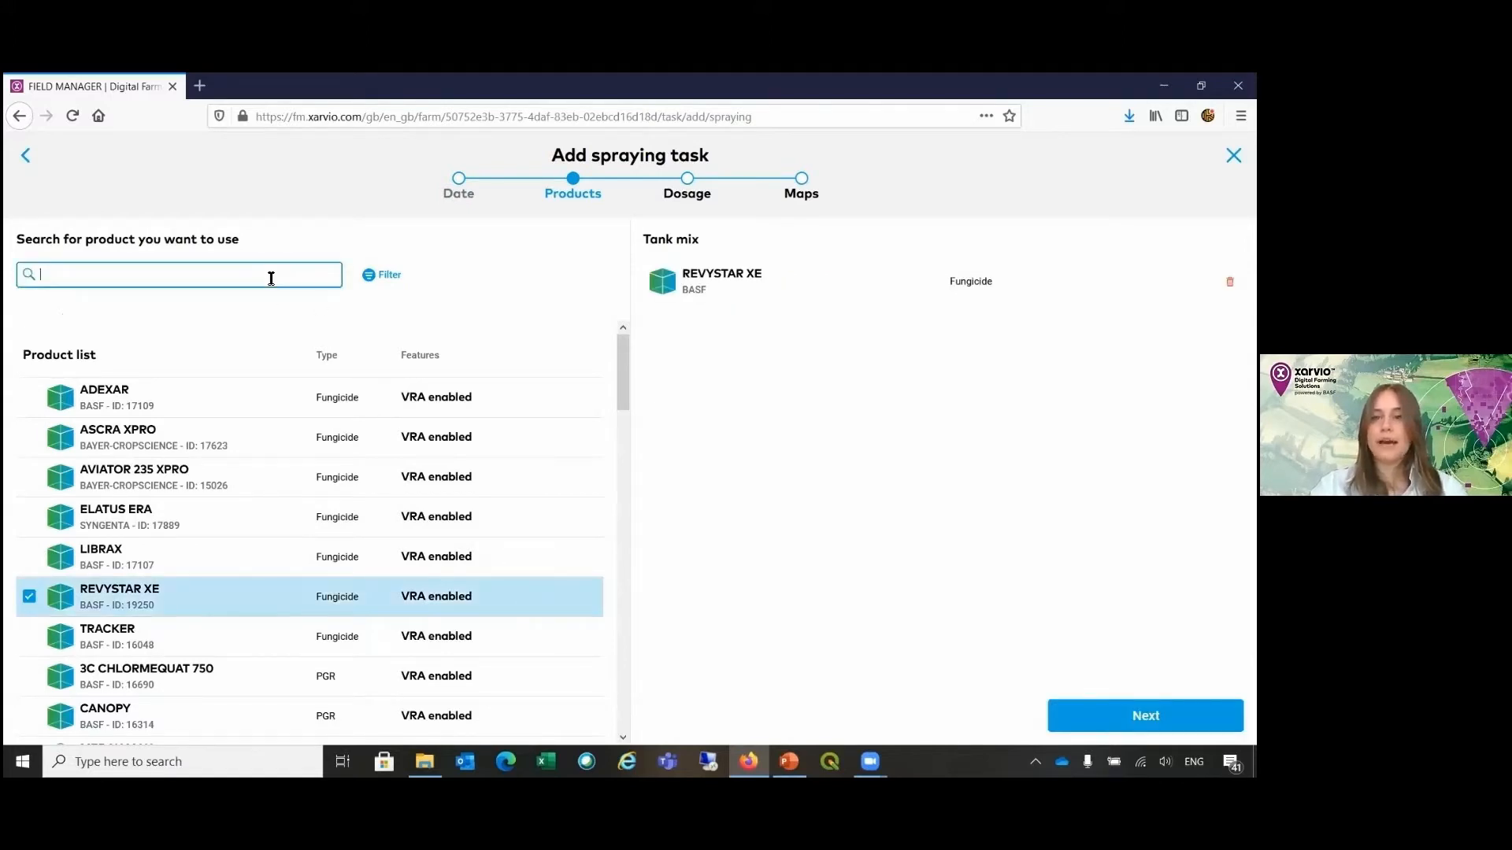
{"action": "type", "text": "cano"}
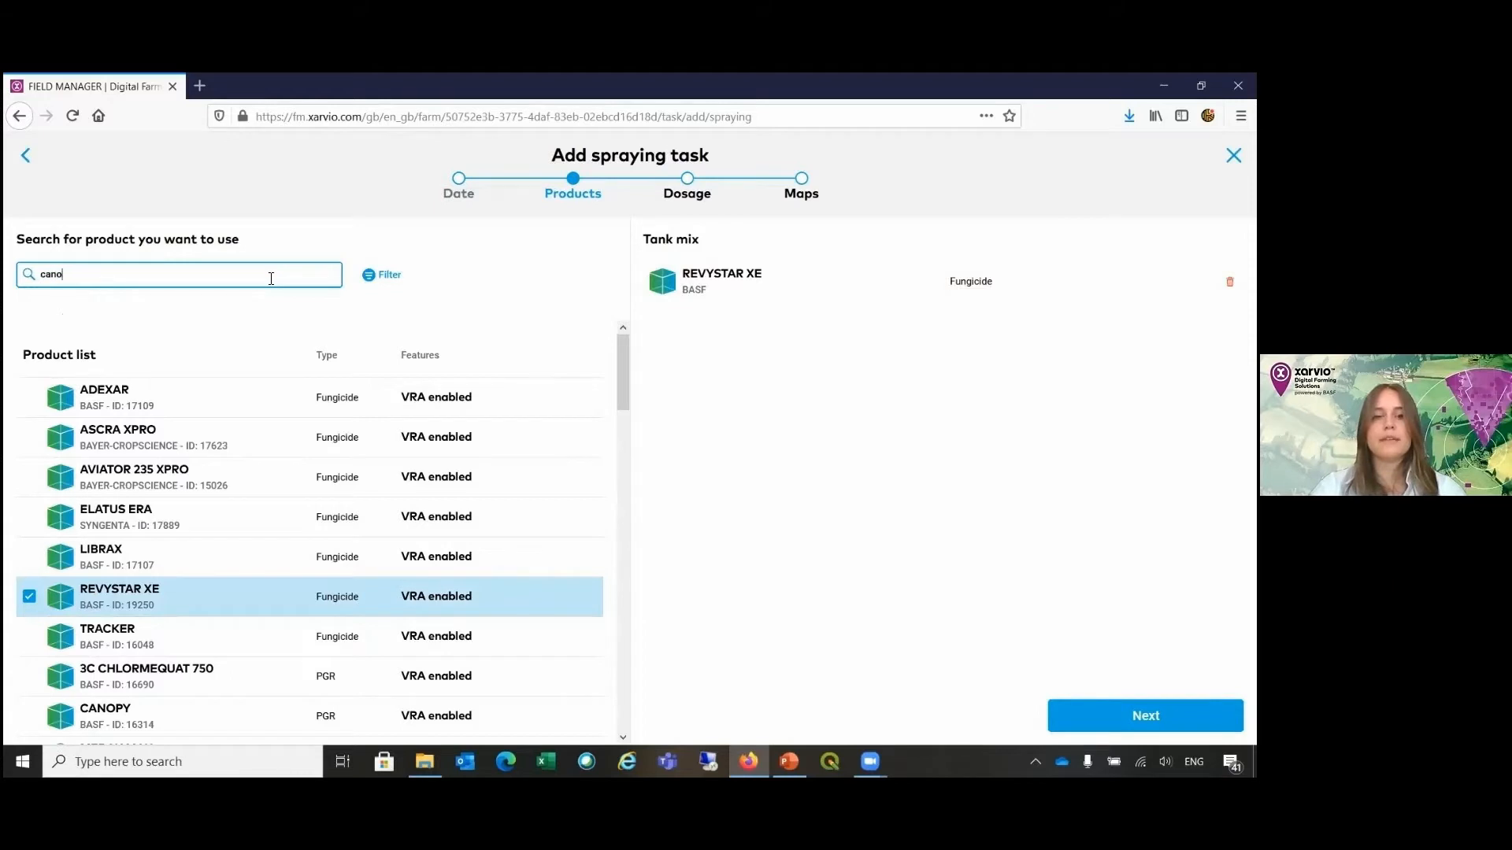
{"action": "left_click", "coordinate": [284, 397]}
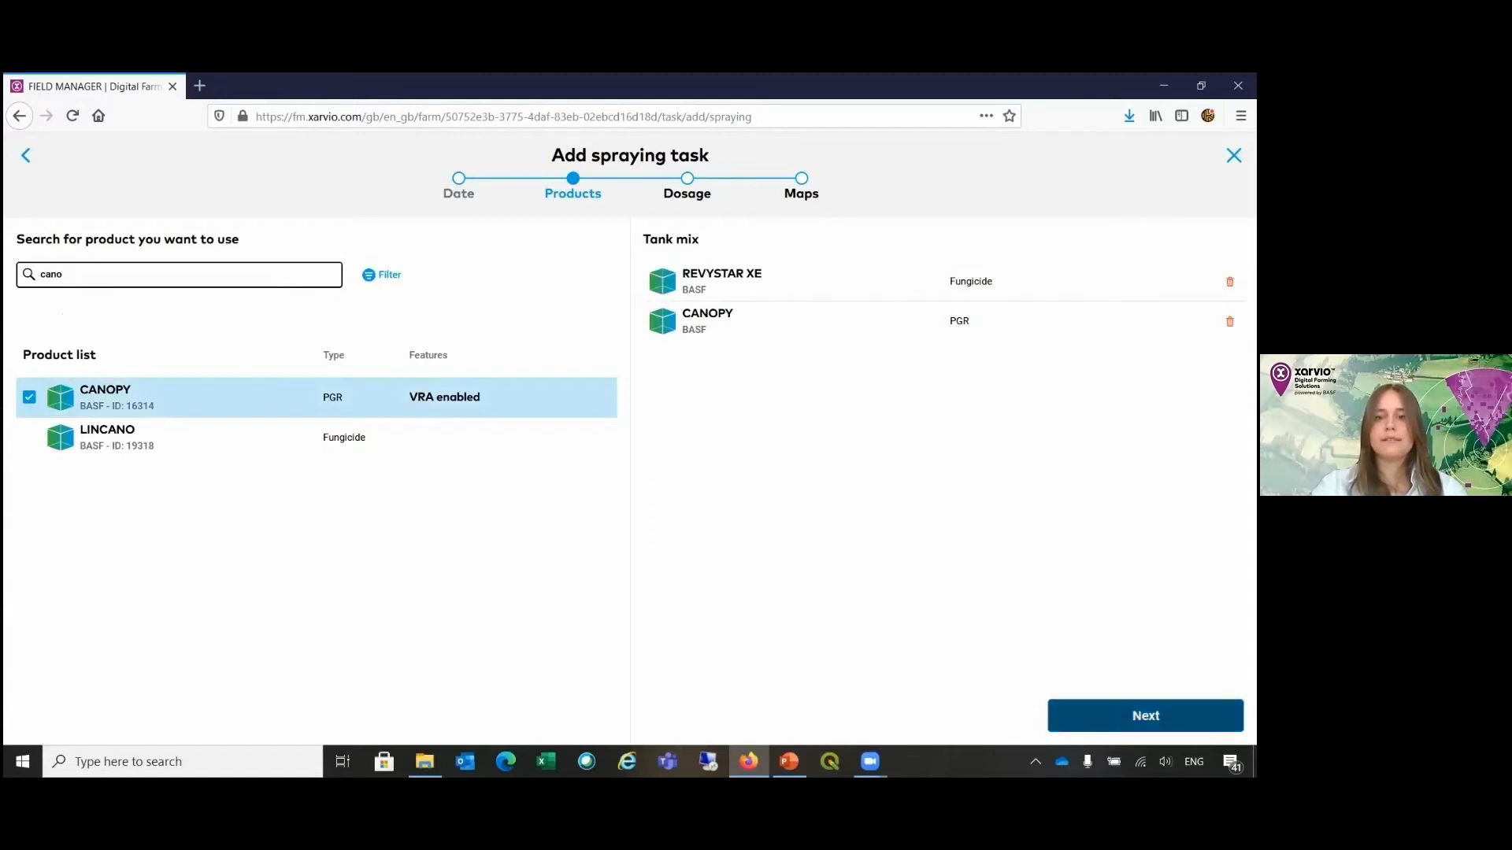
{"action": "left_click", "coordinate": [1146, 716]}
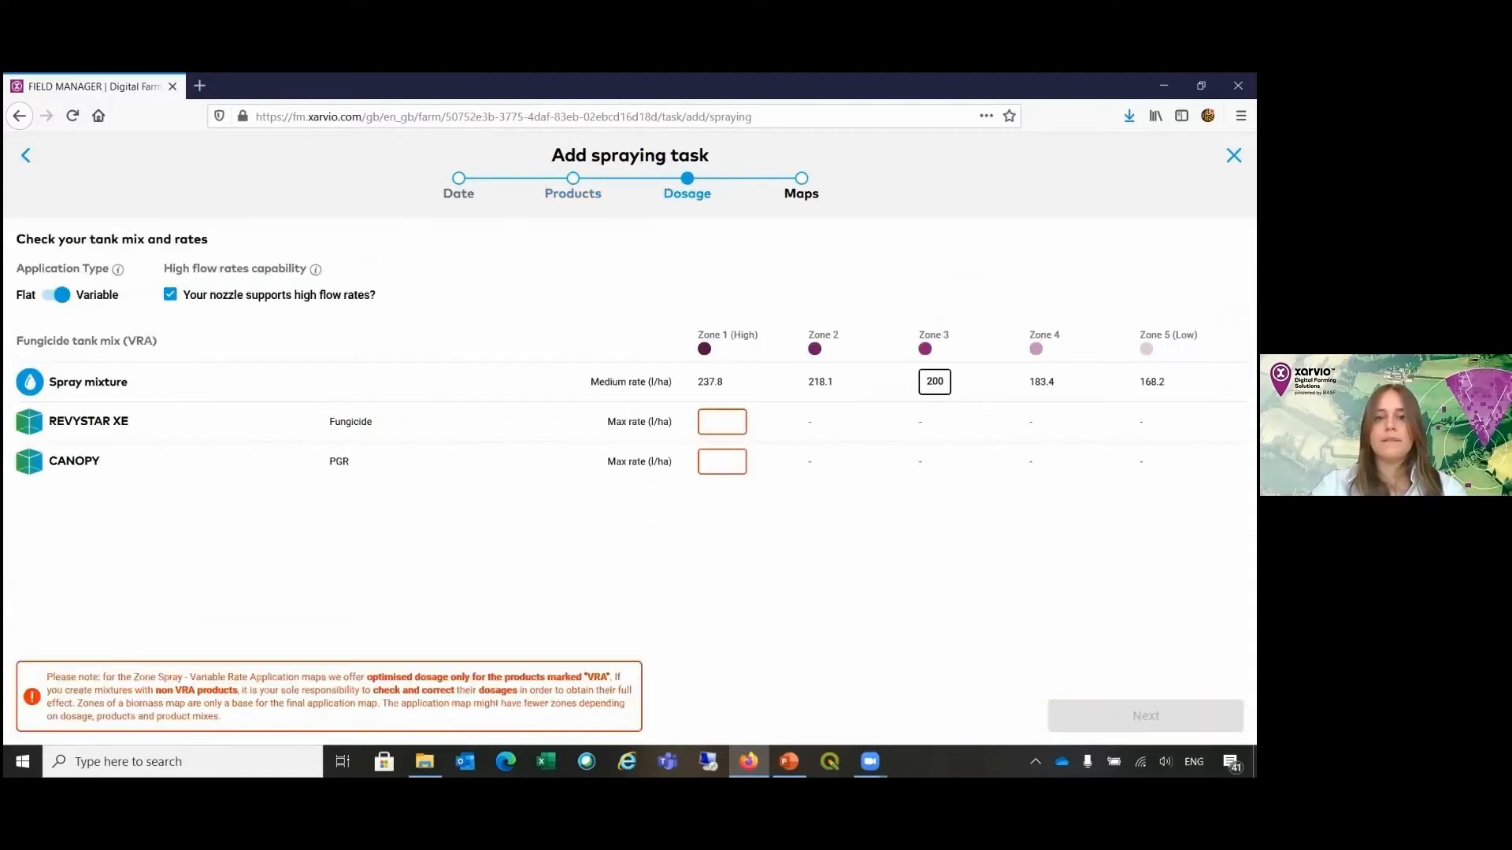
Step: Set the maximum Zone 1 rates to 1.2 l/ha for REVYSTAR XE and 0.6 l/ha for CANOPY, and continue to the maps
{"action": "left_click", "coordinate": [728, 419]}
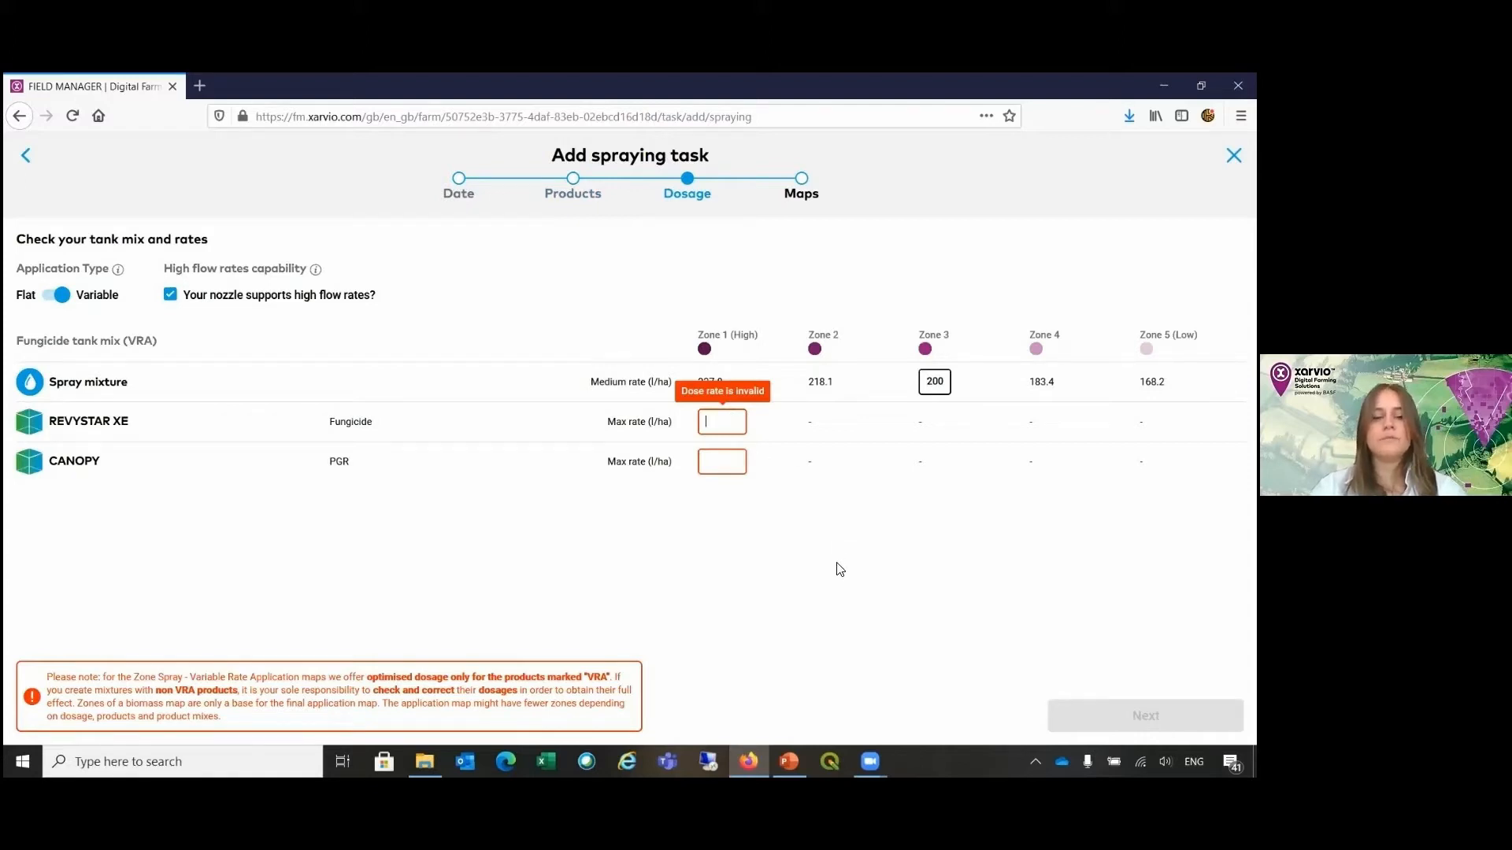
{"action": "type", "text": "1."}
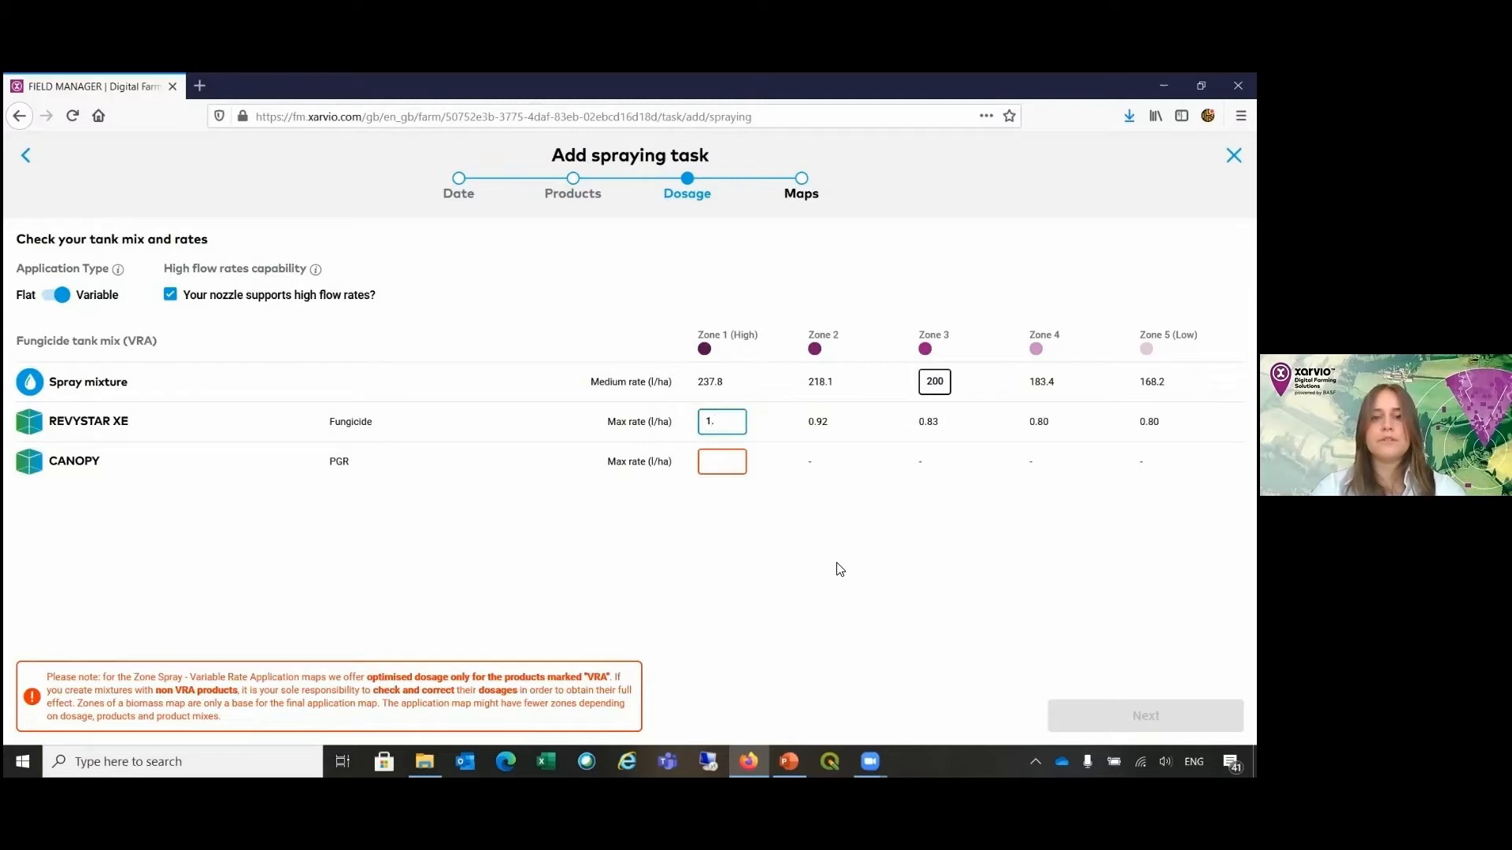
{"action": "type", "text": "2"}
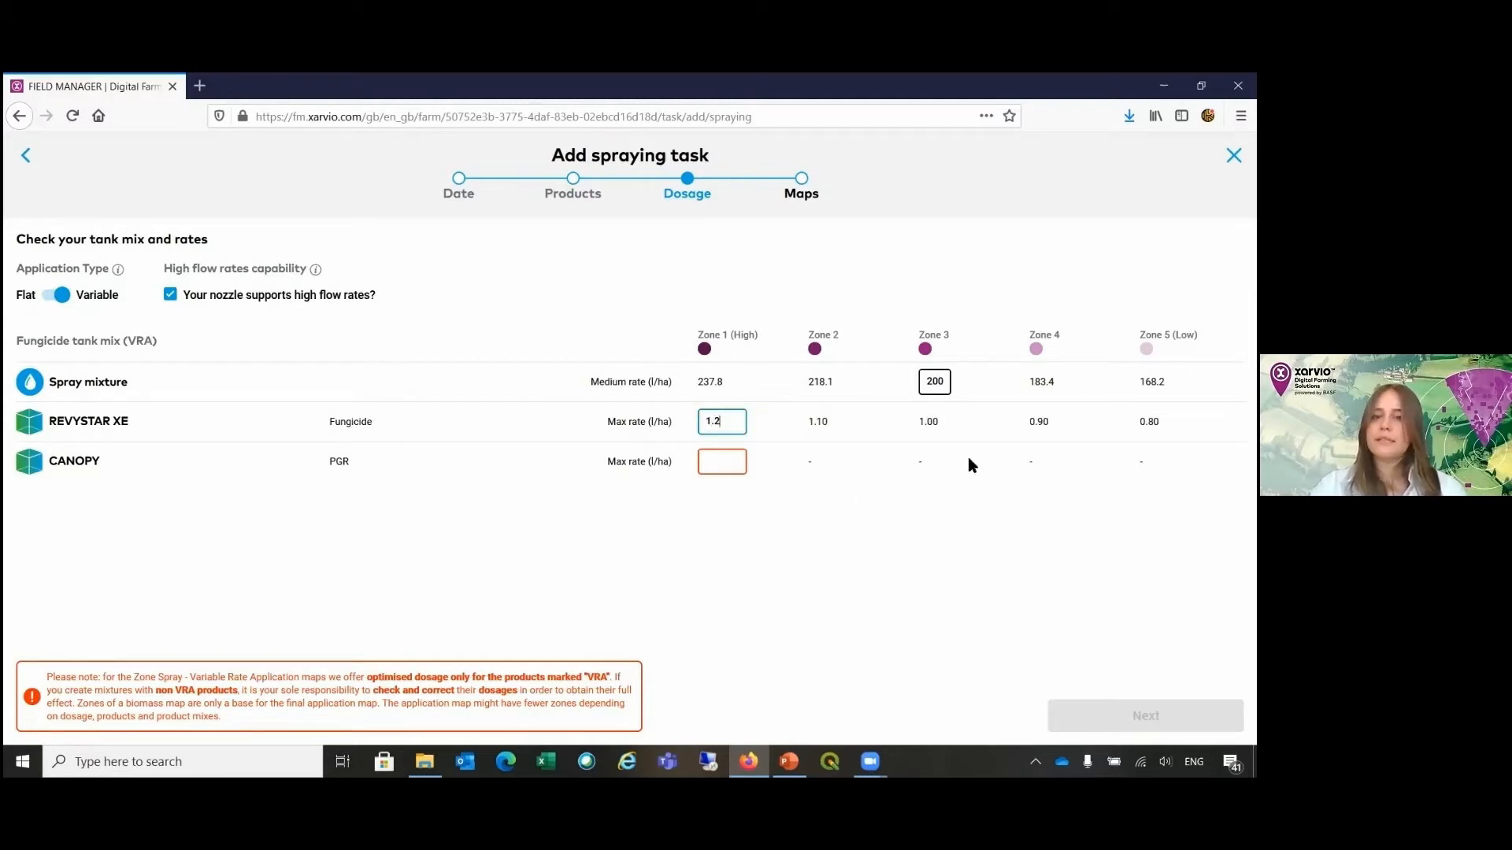
{"action": "left_click", "coordinate": [717, 455]}
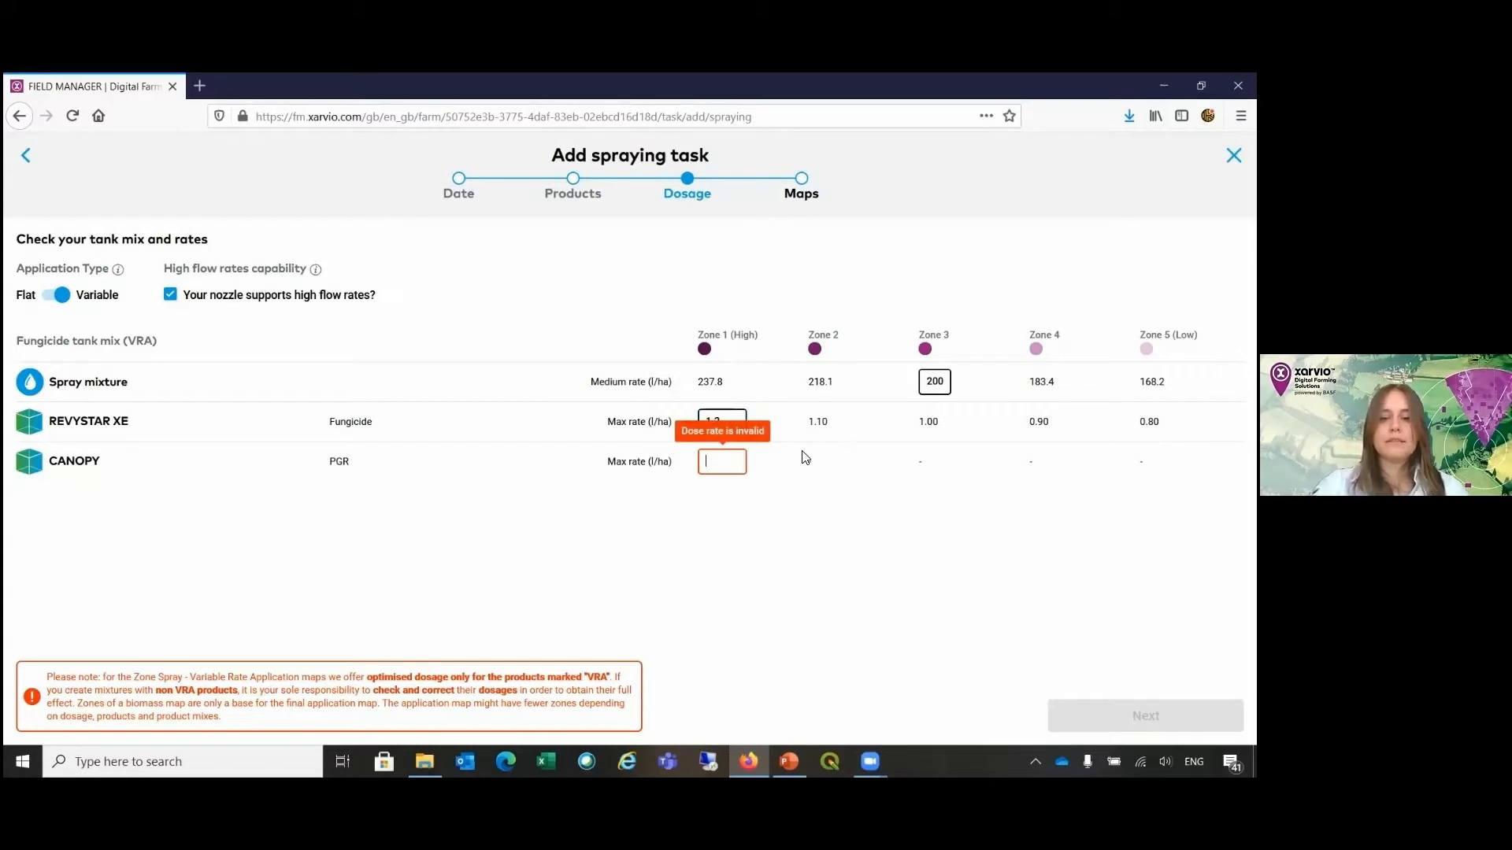
{"action": "type", "text": "0"}
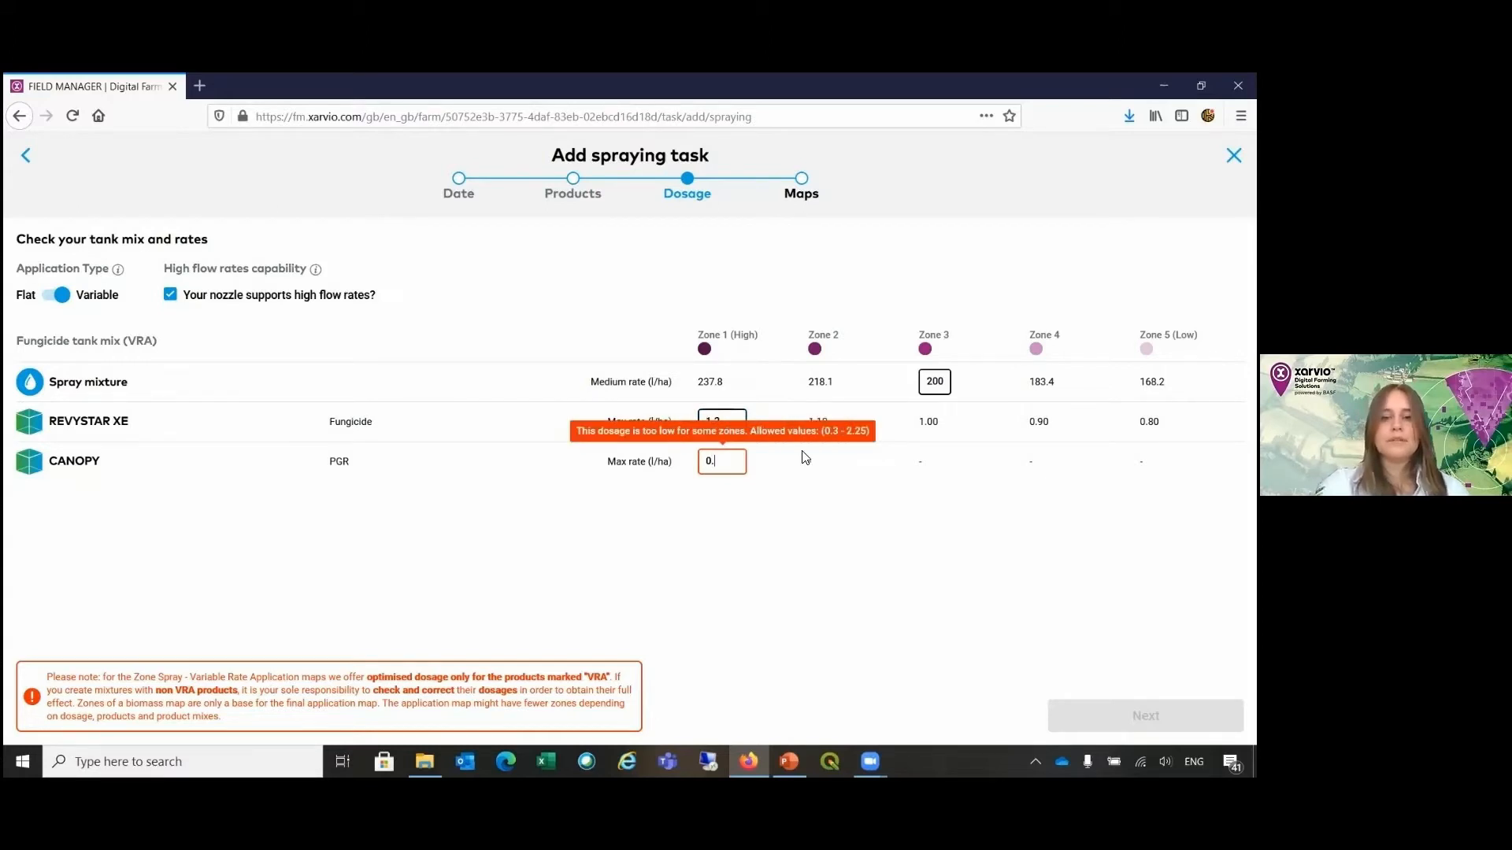
{"action": "type", "text": ".6"}
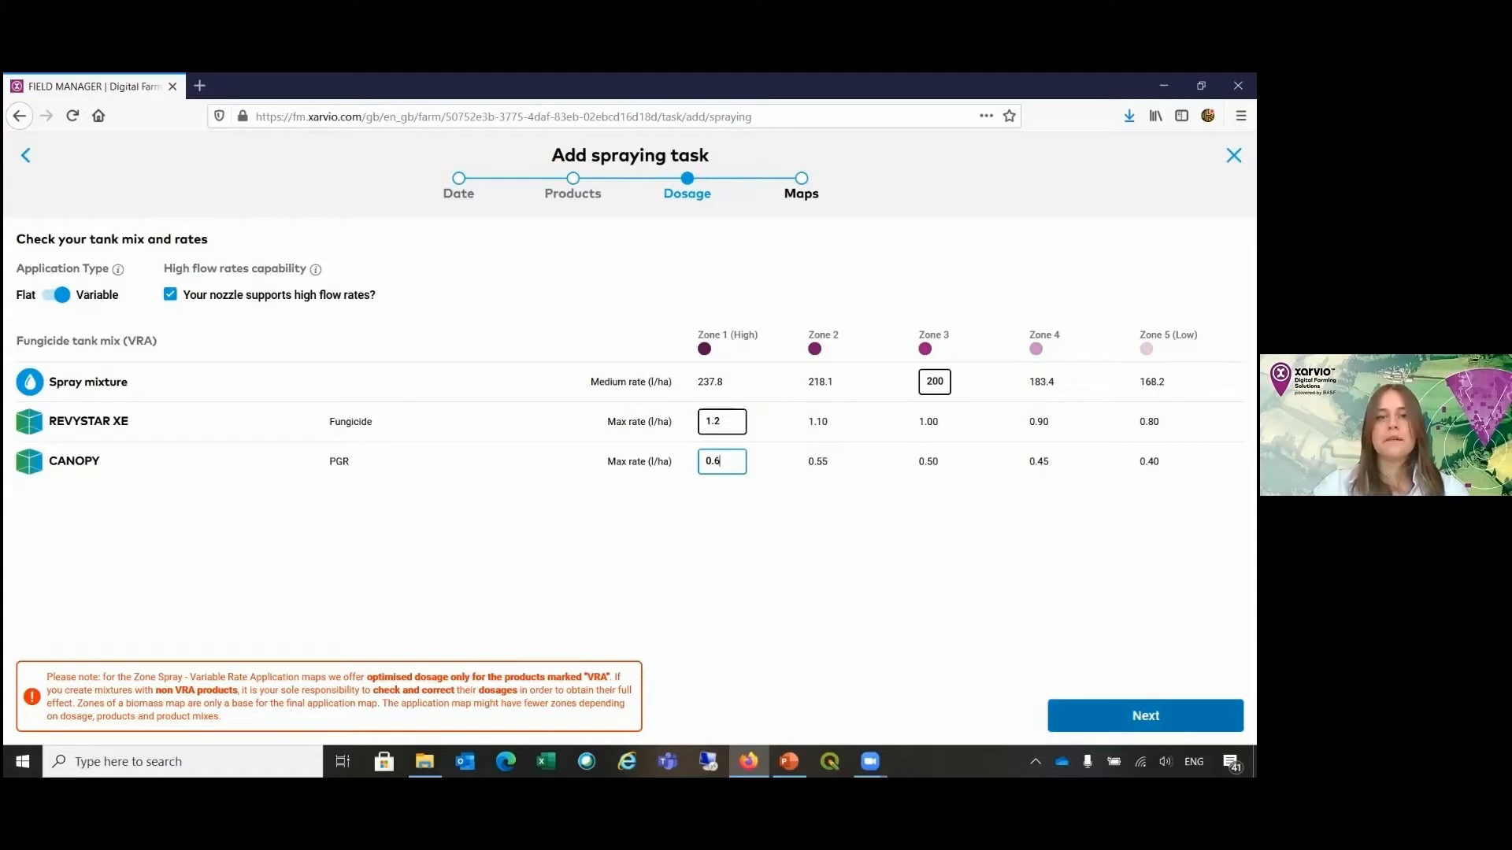
{"action": "left_click", "coordinate": [1146, 716]}
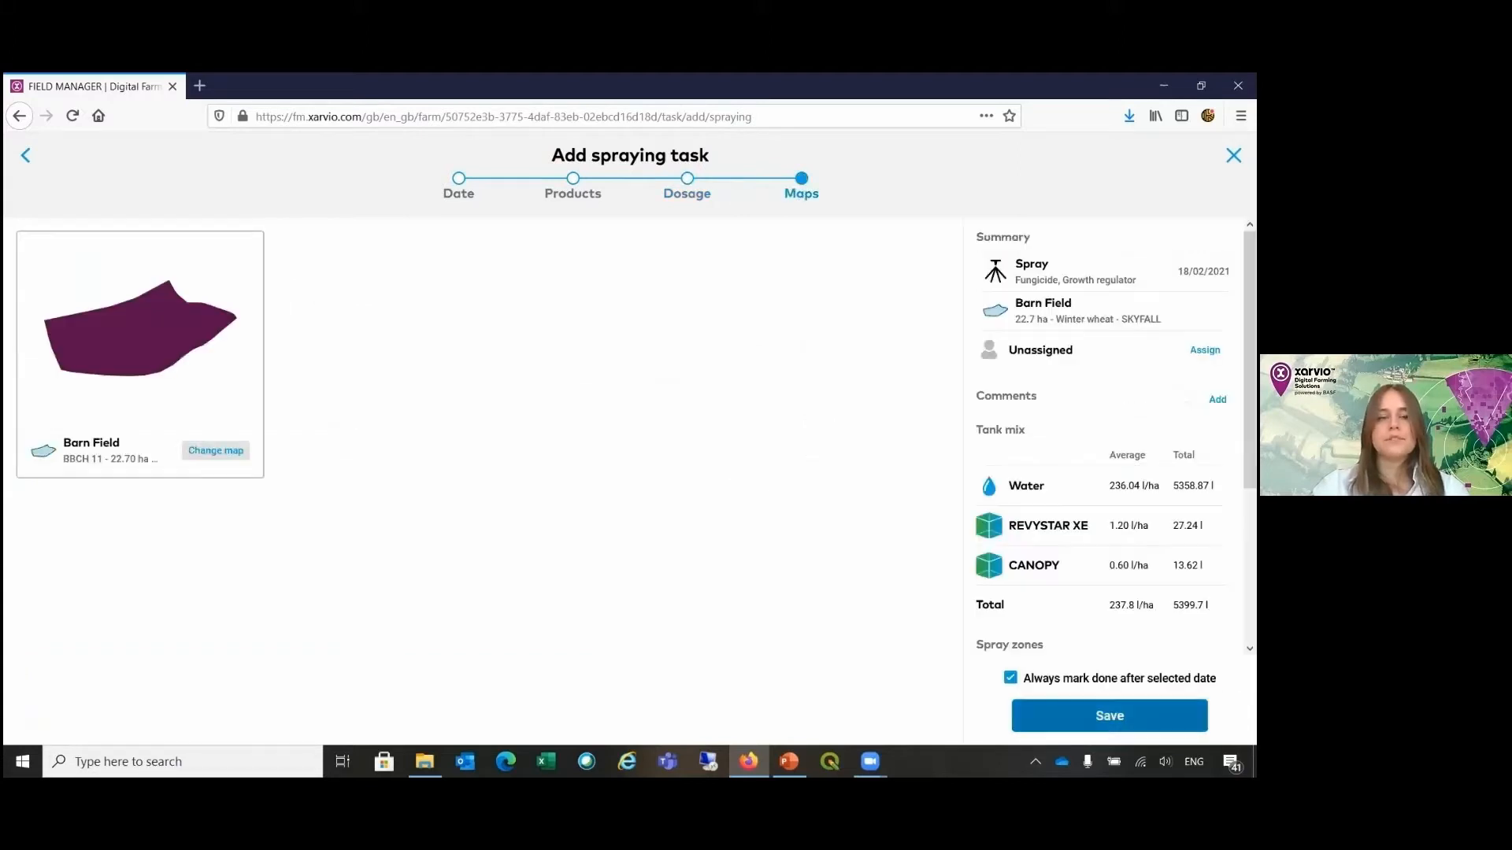
Step: Change Barn Field's source map to the five-zone Multiyear map and save the application map
{"action": "left_click", "coordinate": [237, 456]}
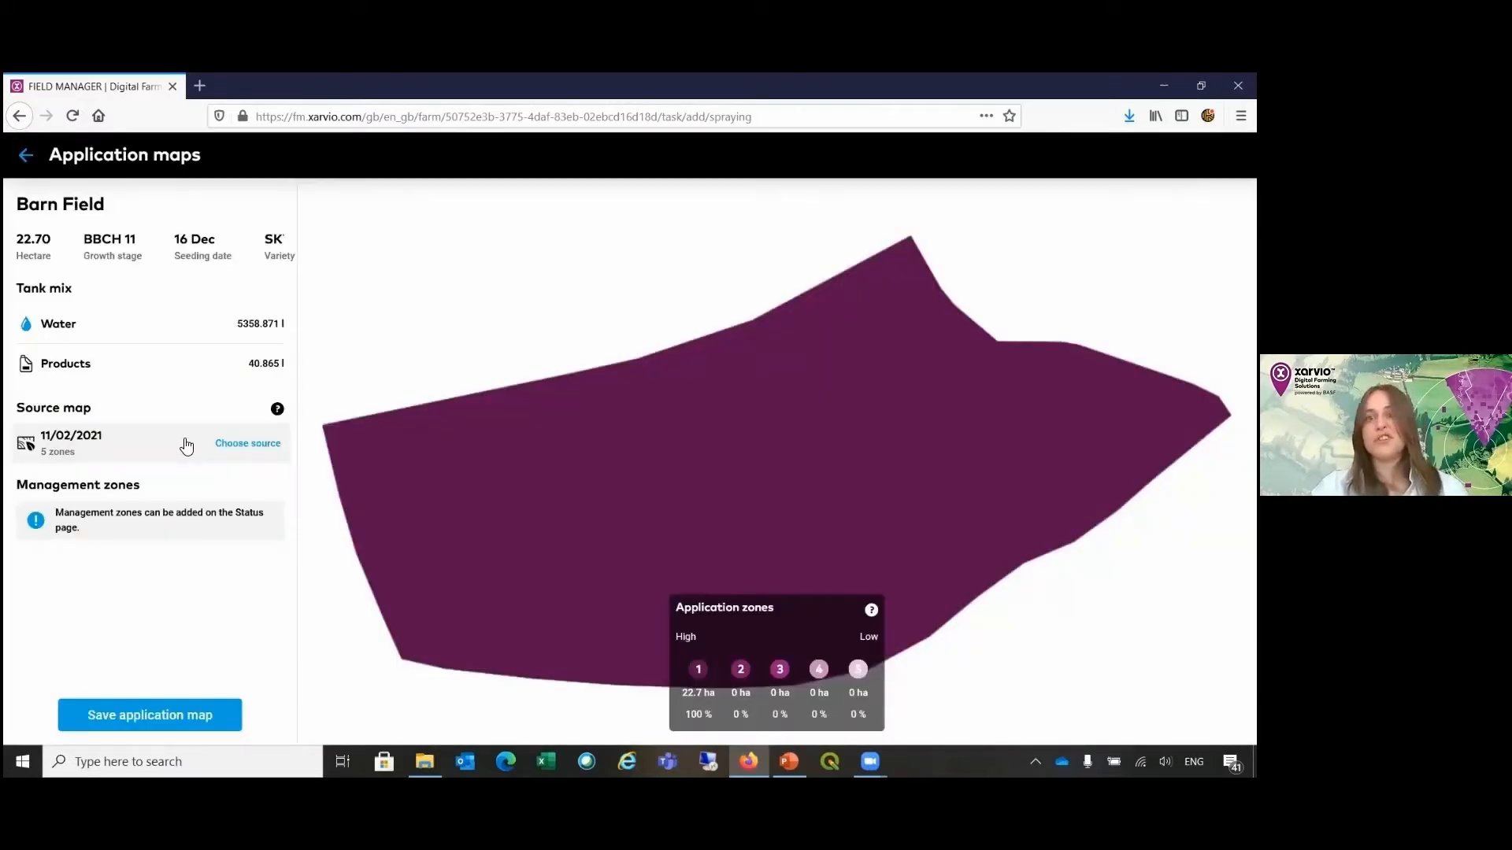
{"action": "left_click", "coordinate": [186, 446]}
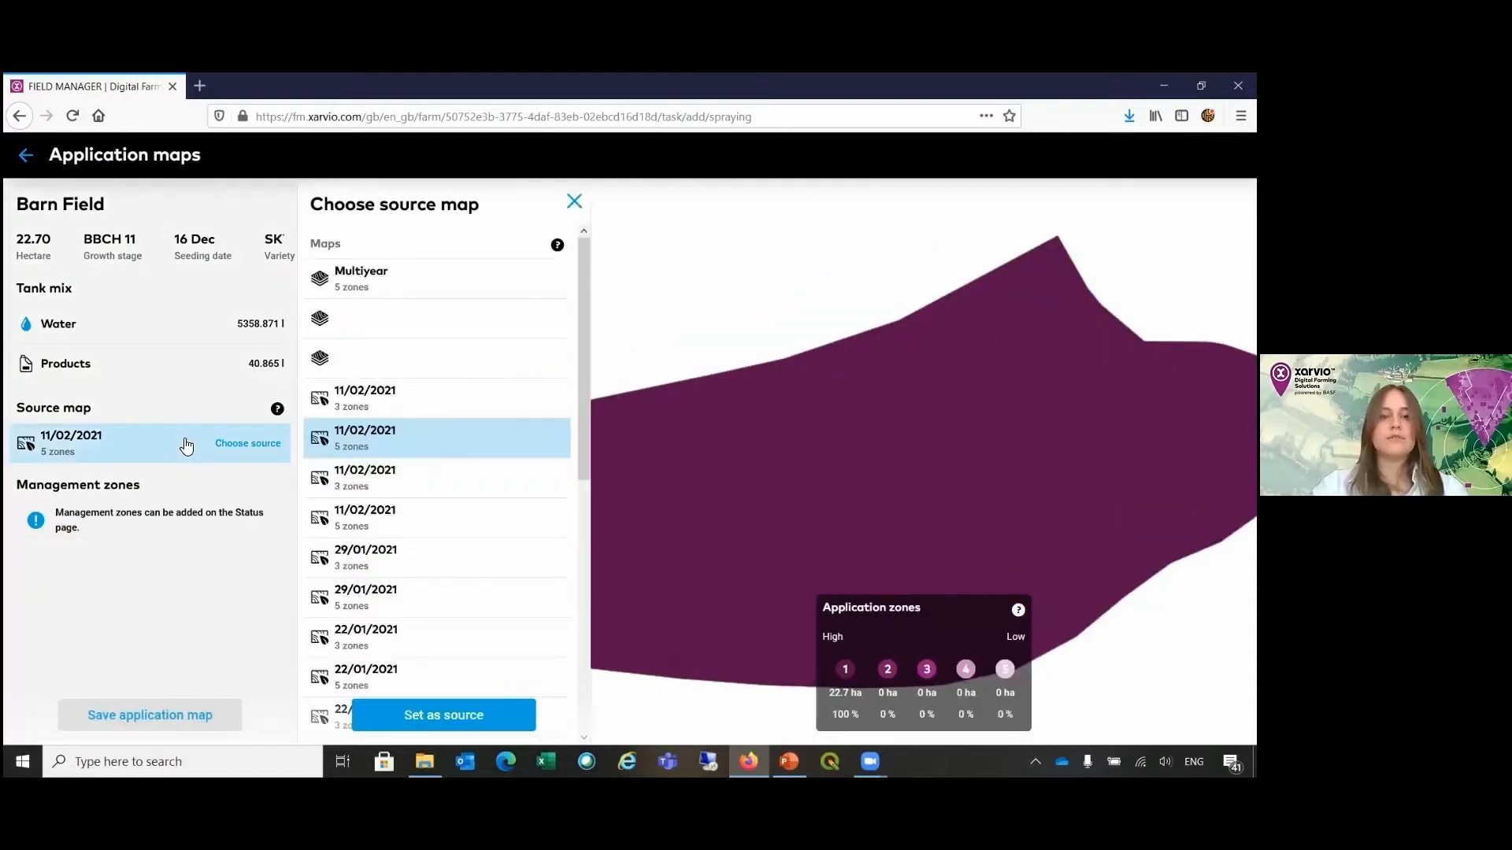
{"action": "left_click", "coordinate": [406, 291]}
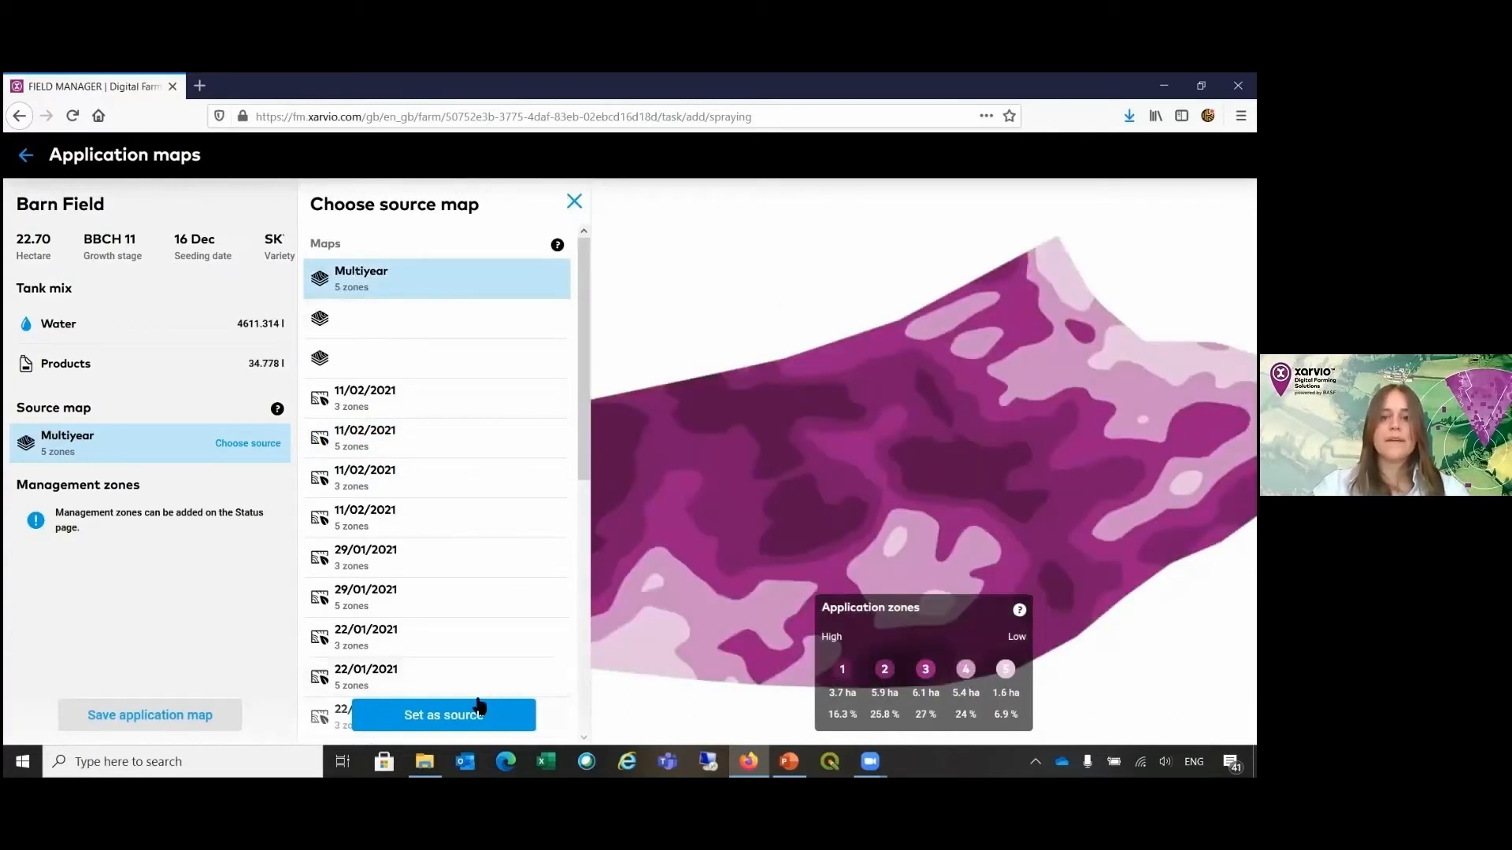
{"action": "left_click", "coordinate": [404, 715]}
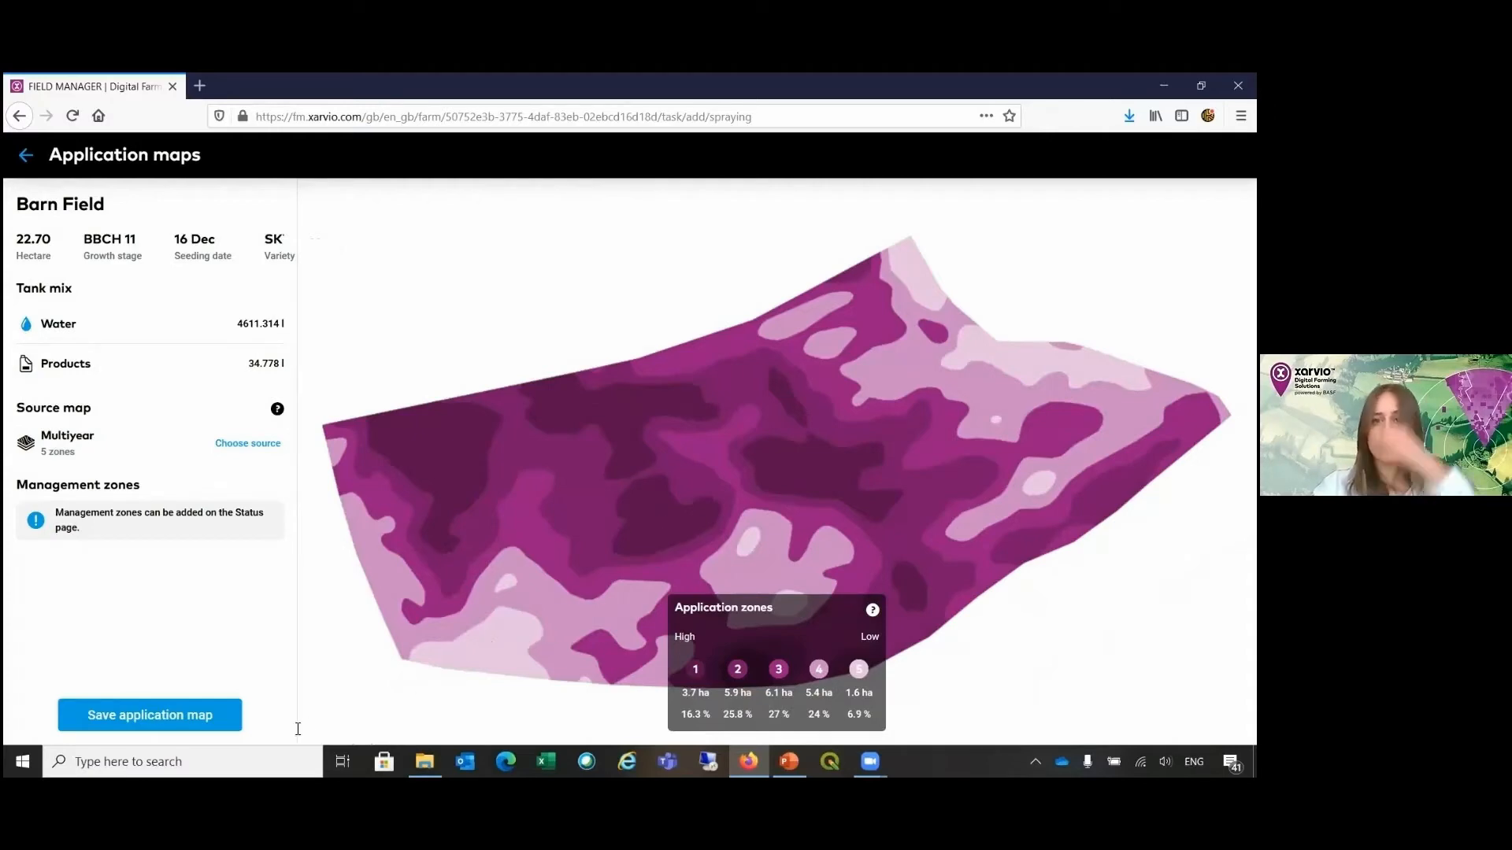
{"action": "left_click", "coordinate": [170, 717]}
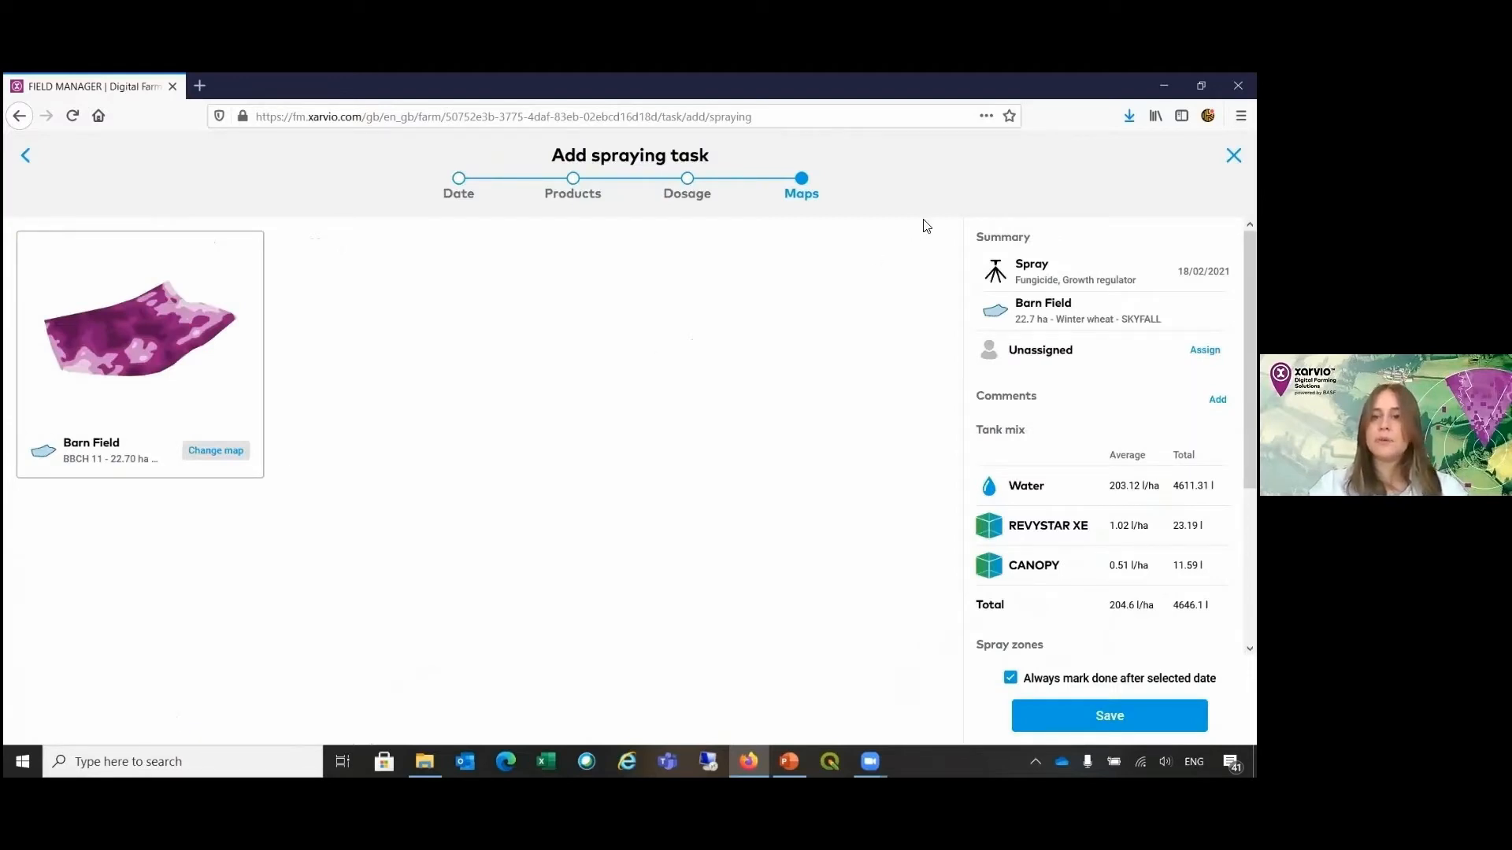
Step: Review the tank mix and spray zones in the summary, and save the spraying task
{"action": "scroll", "coordinate": [986, 496], "scroll_direction": "down", "scroll_amount": 3}
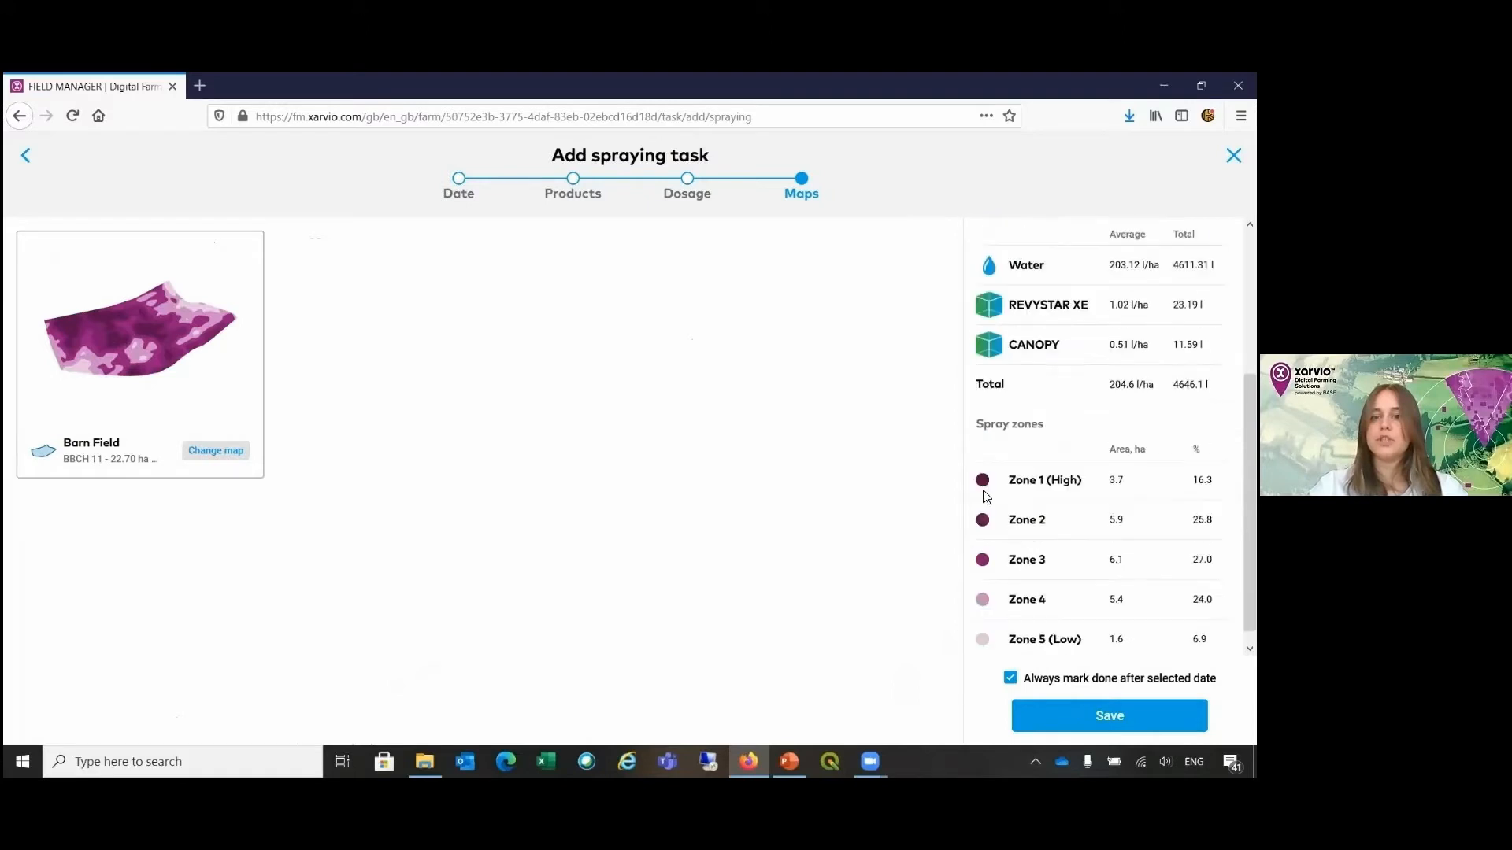
{"action": "scroll", "coordinate": [986, 496], "scroll_direction": "down", "scroll_amount": 1}
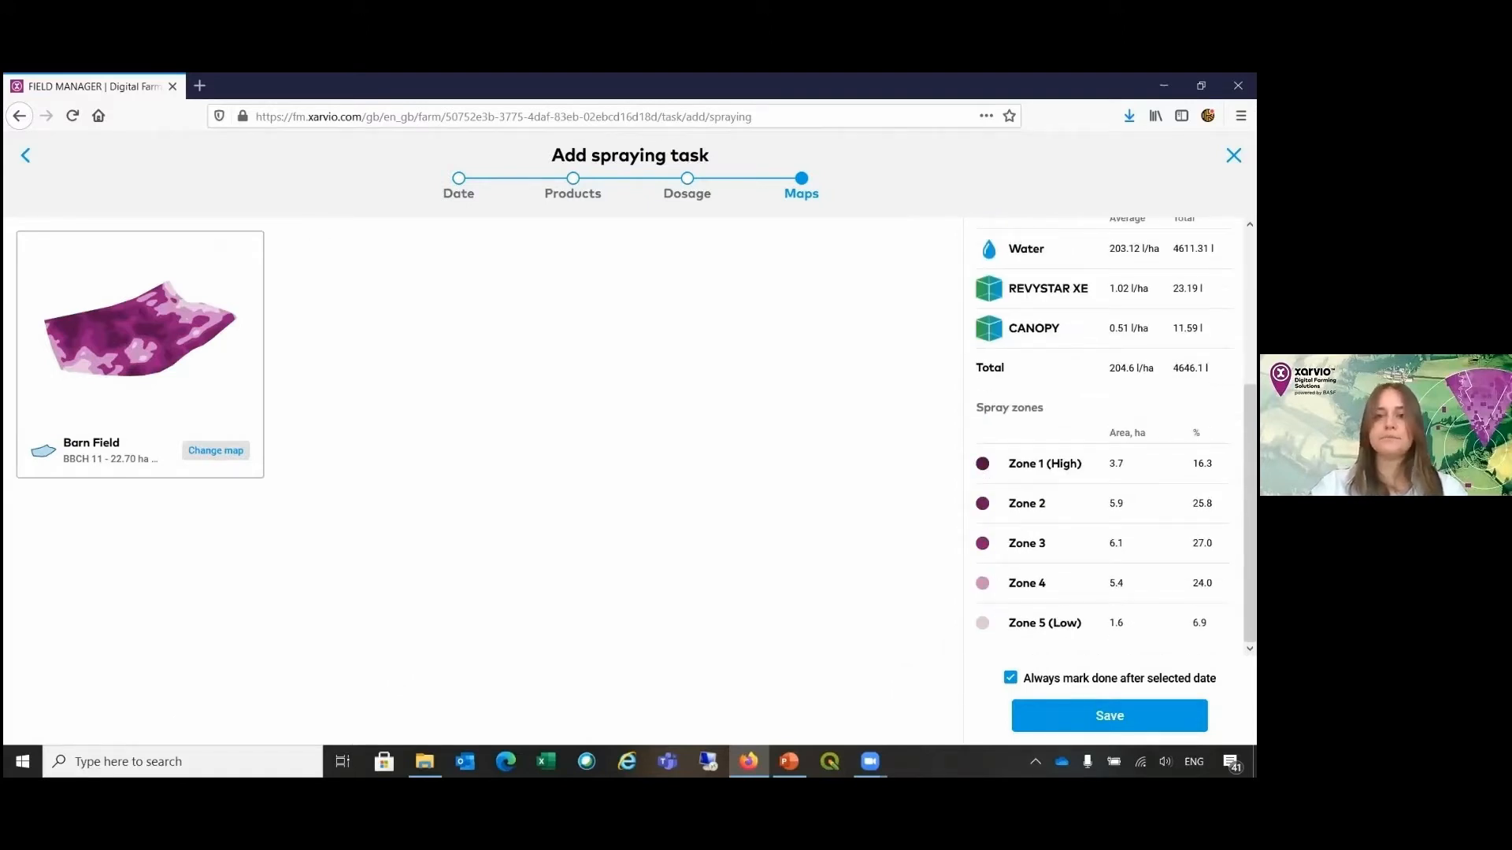
{"action": "scroll", "coordinate": [1013, 561], "scroll_direction": "up", "scroll_amount": 3}
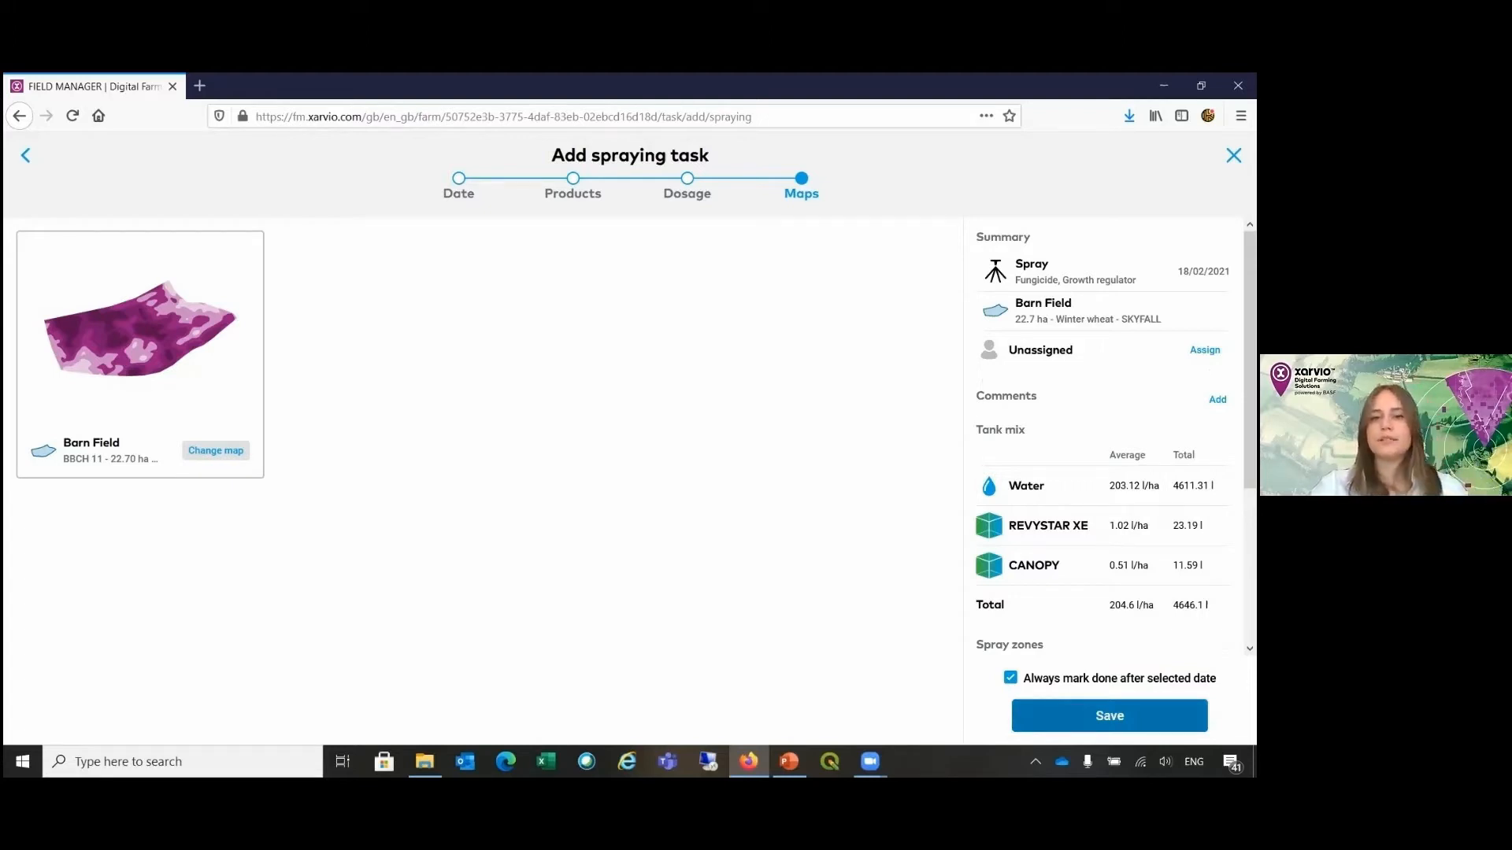
{"action": "left_click", "coordinate": [1109, 716]}
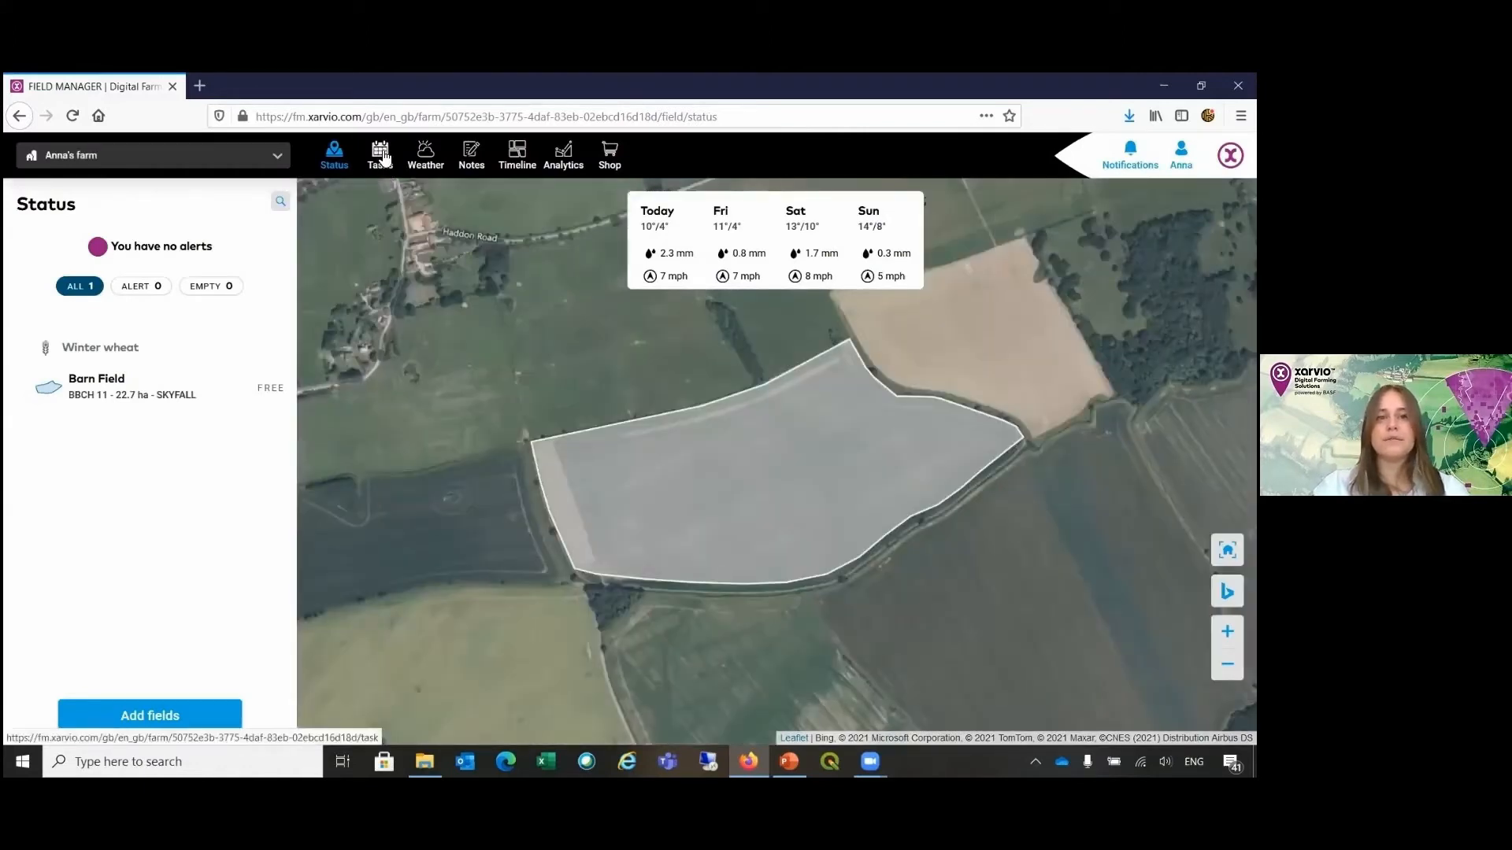
Step: Open the details of Barn Field's planned spray task in the task planner
{"action": "left_click", "coordinate": [382, 156]}
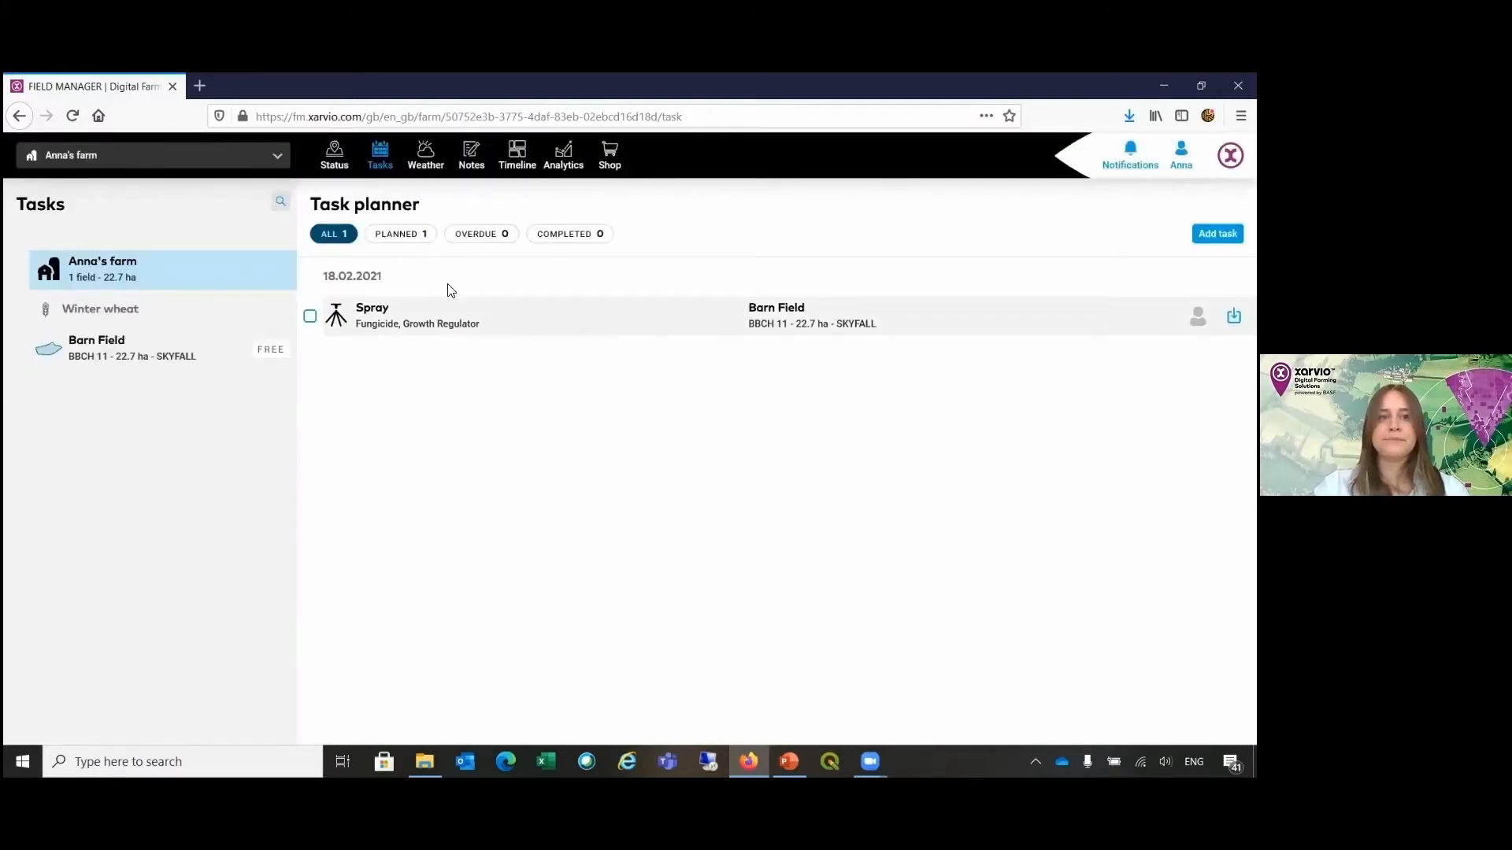
{"action": "left_click", "coordinate": [312, 318]}
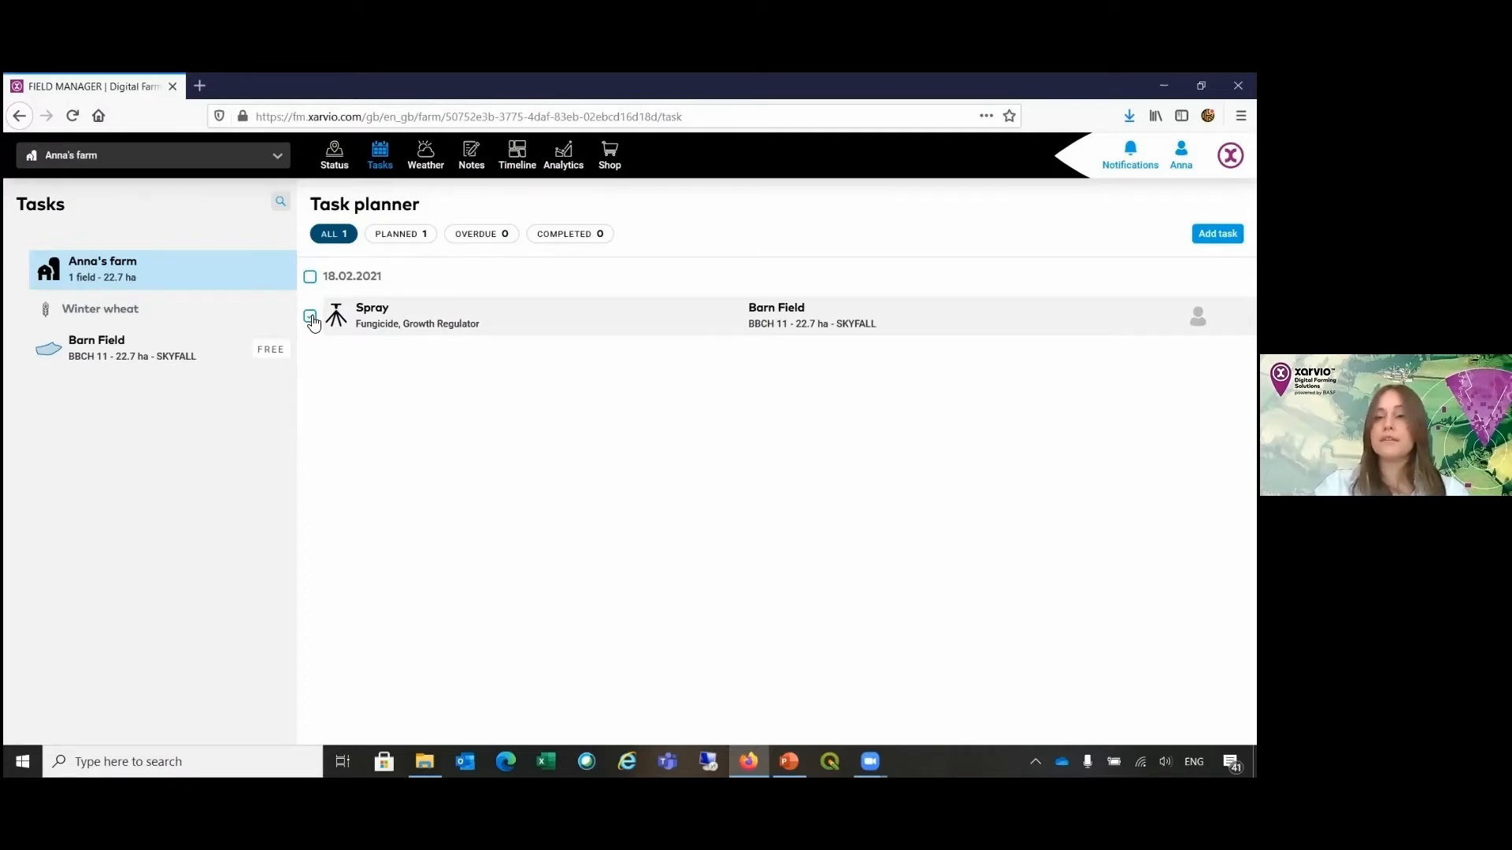
{"action": "left_click", "coordinate": [312, 318]}
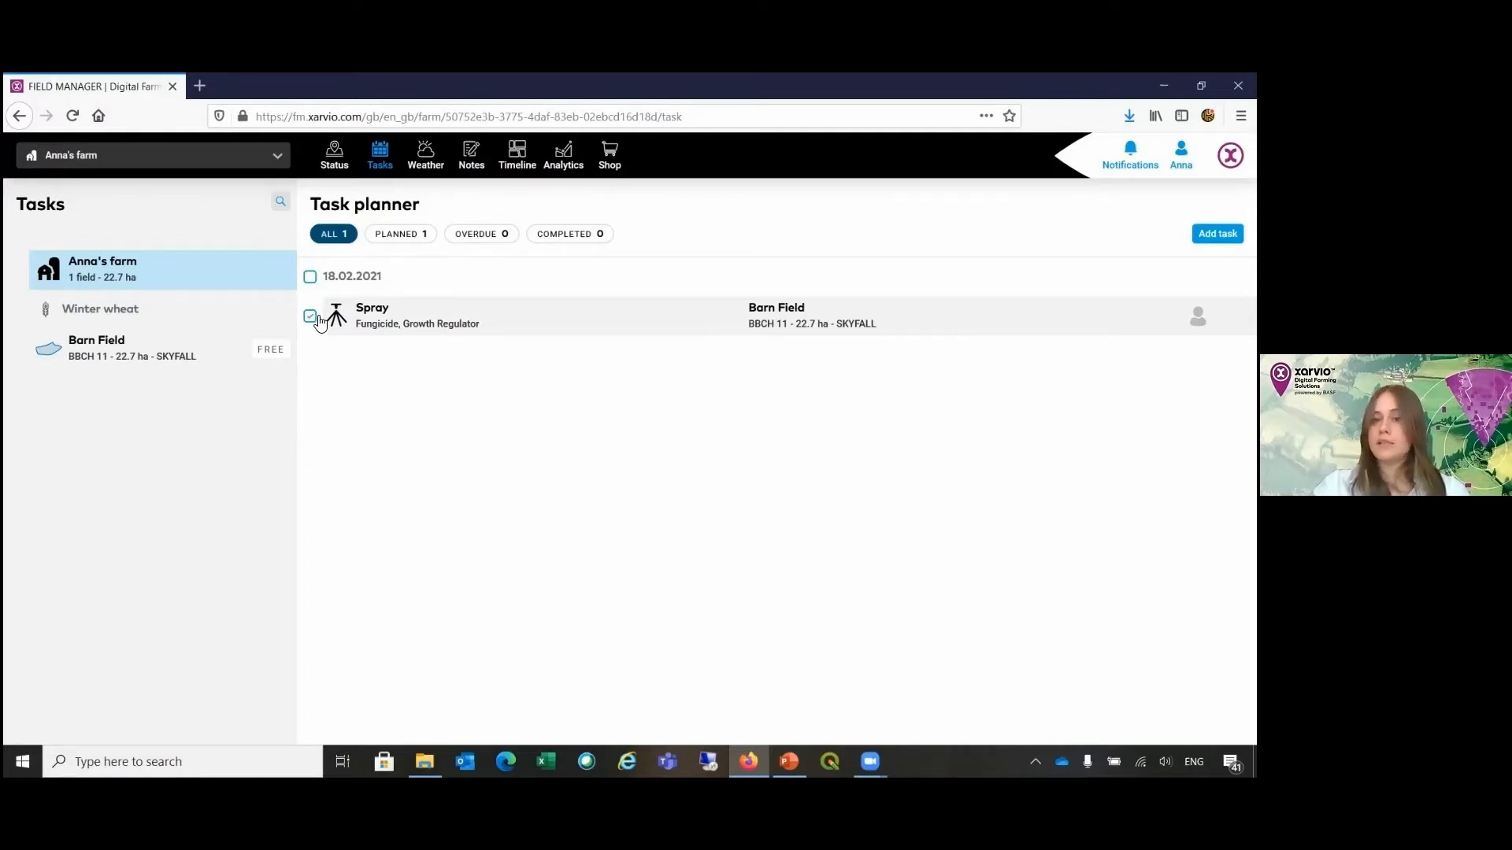
{"action": "left_click", "coordinate": [446, 321]}
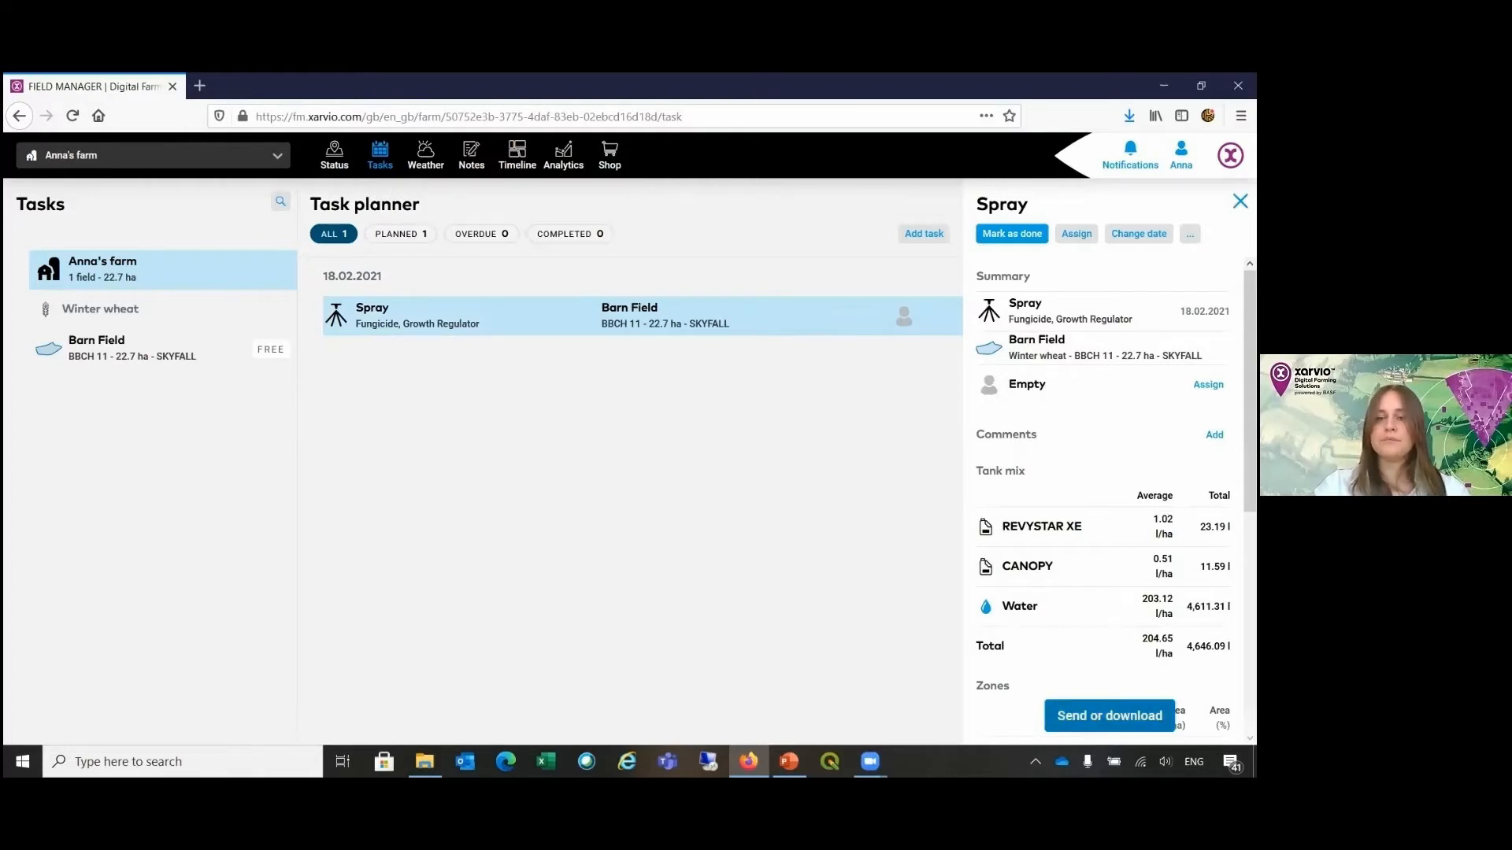
Step: Download the spray task's application map as a shapefile (.shp) and save the exported zip file
{"action": "left_click", "coordinate": [1109, 716]}
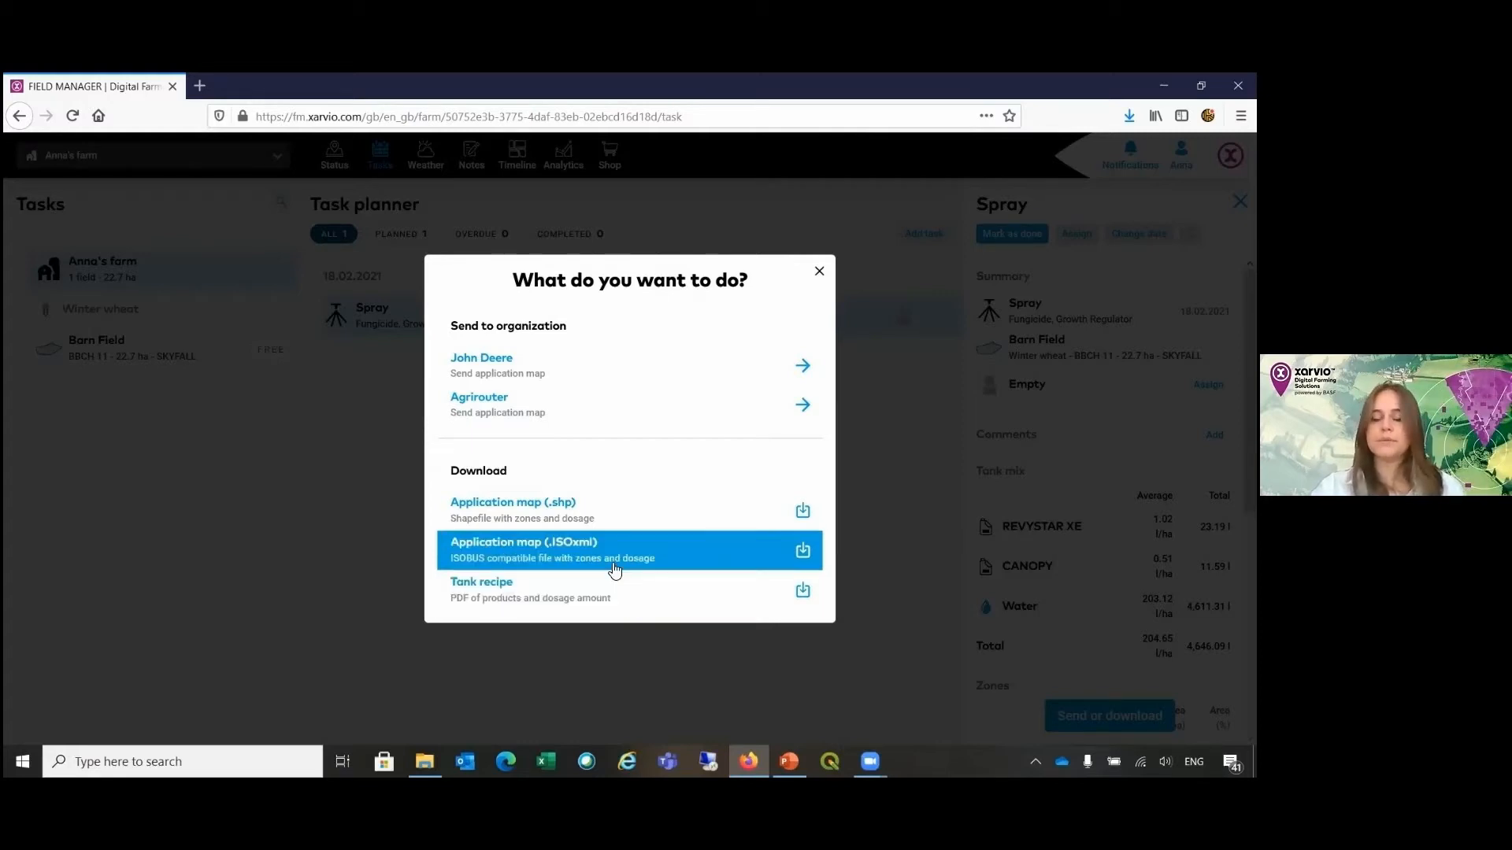
{"action": "left_click", "coordinate": [587, 519]}
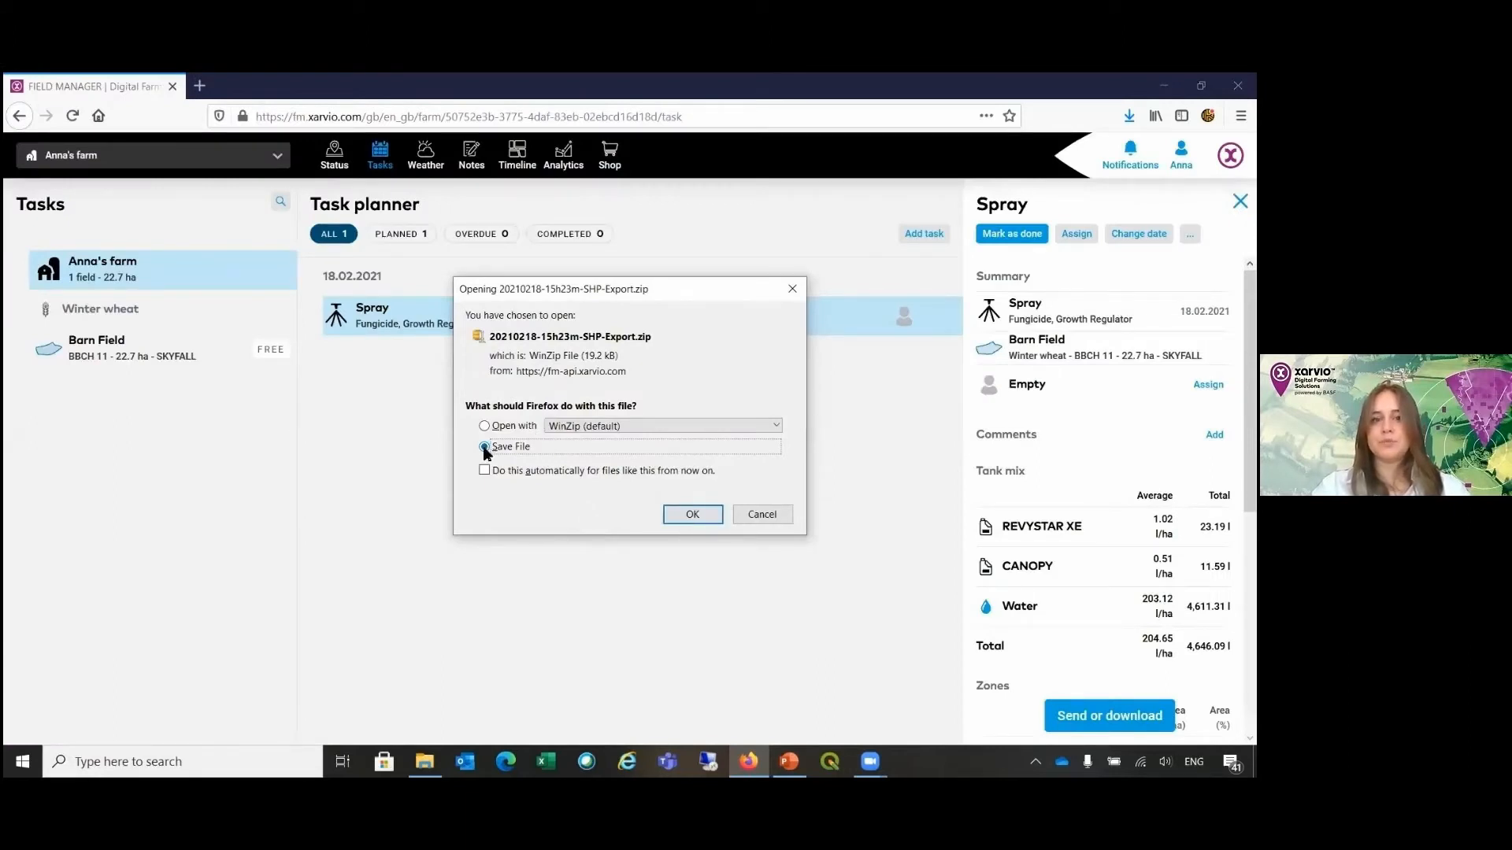
{"action": "left_click", "coordinate": [691, 514]}
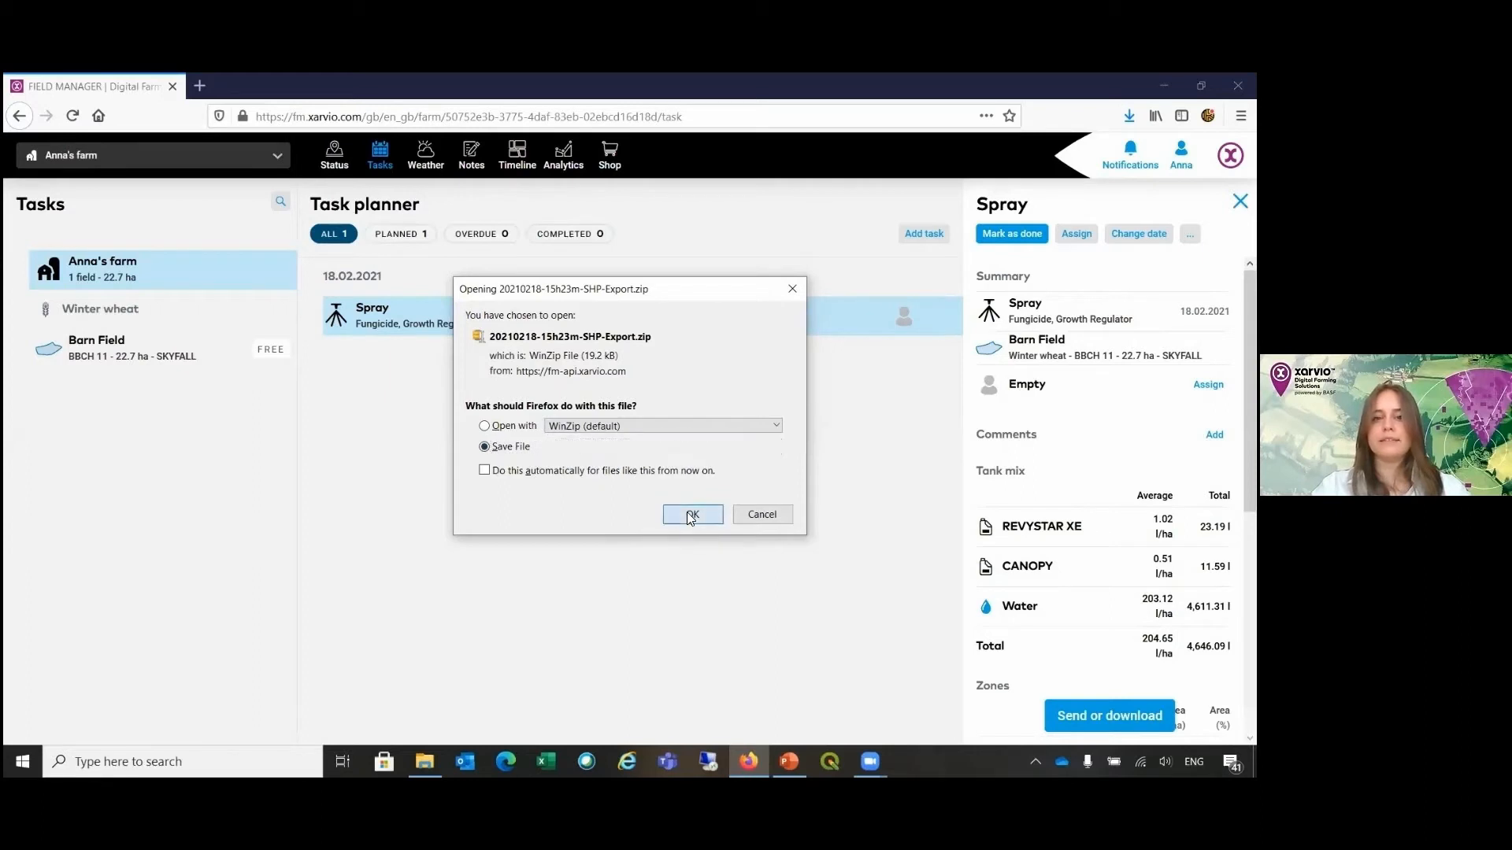
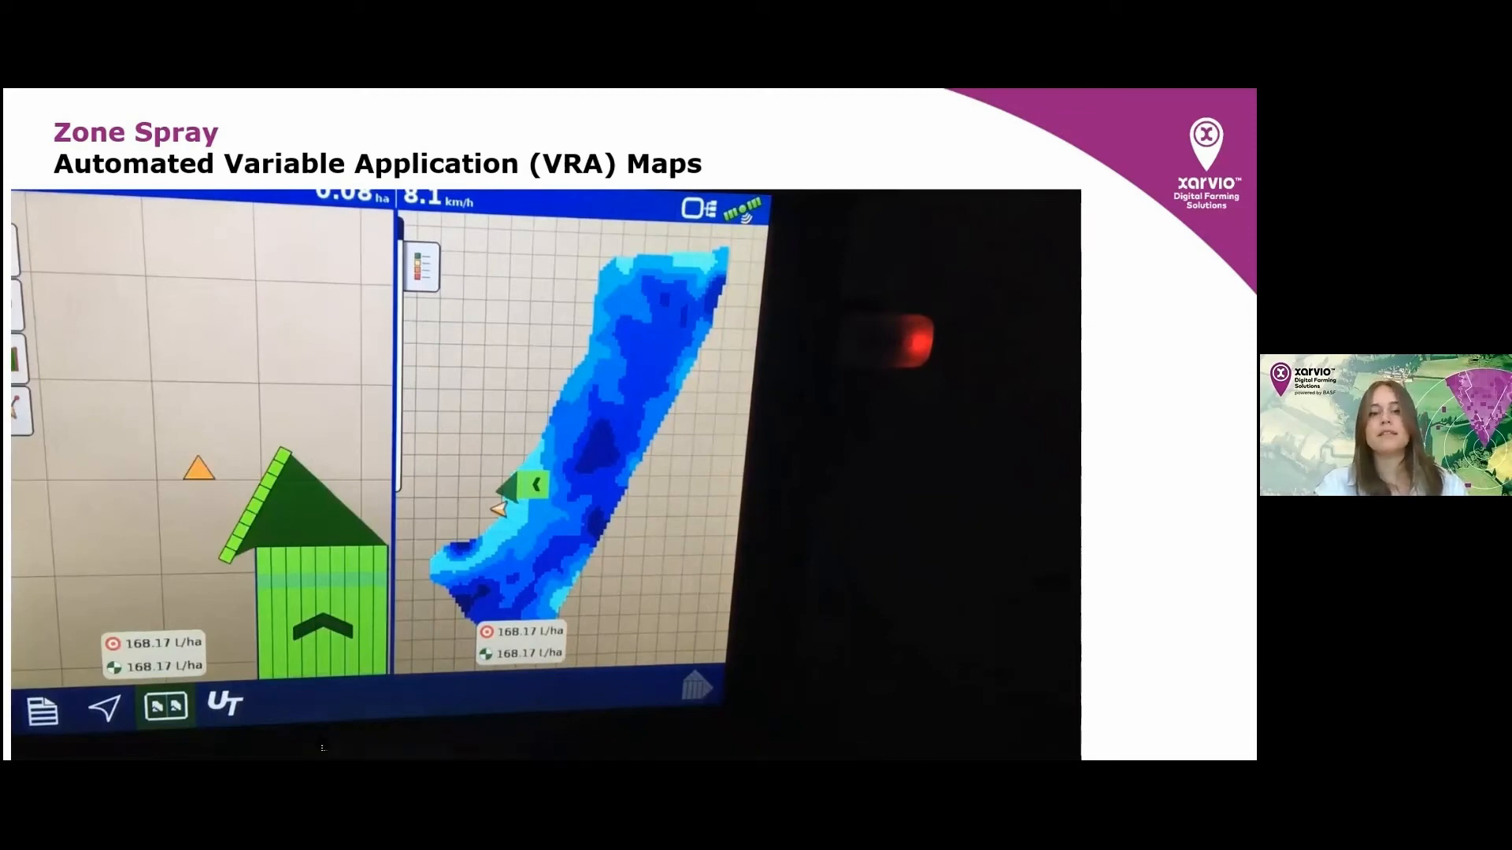
Step: Switch to xarvio Field Manager in the browser and open the map upload page from Barn Field's analytics
{"action": "key", "text": "alt+Tab"}
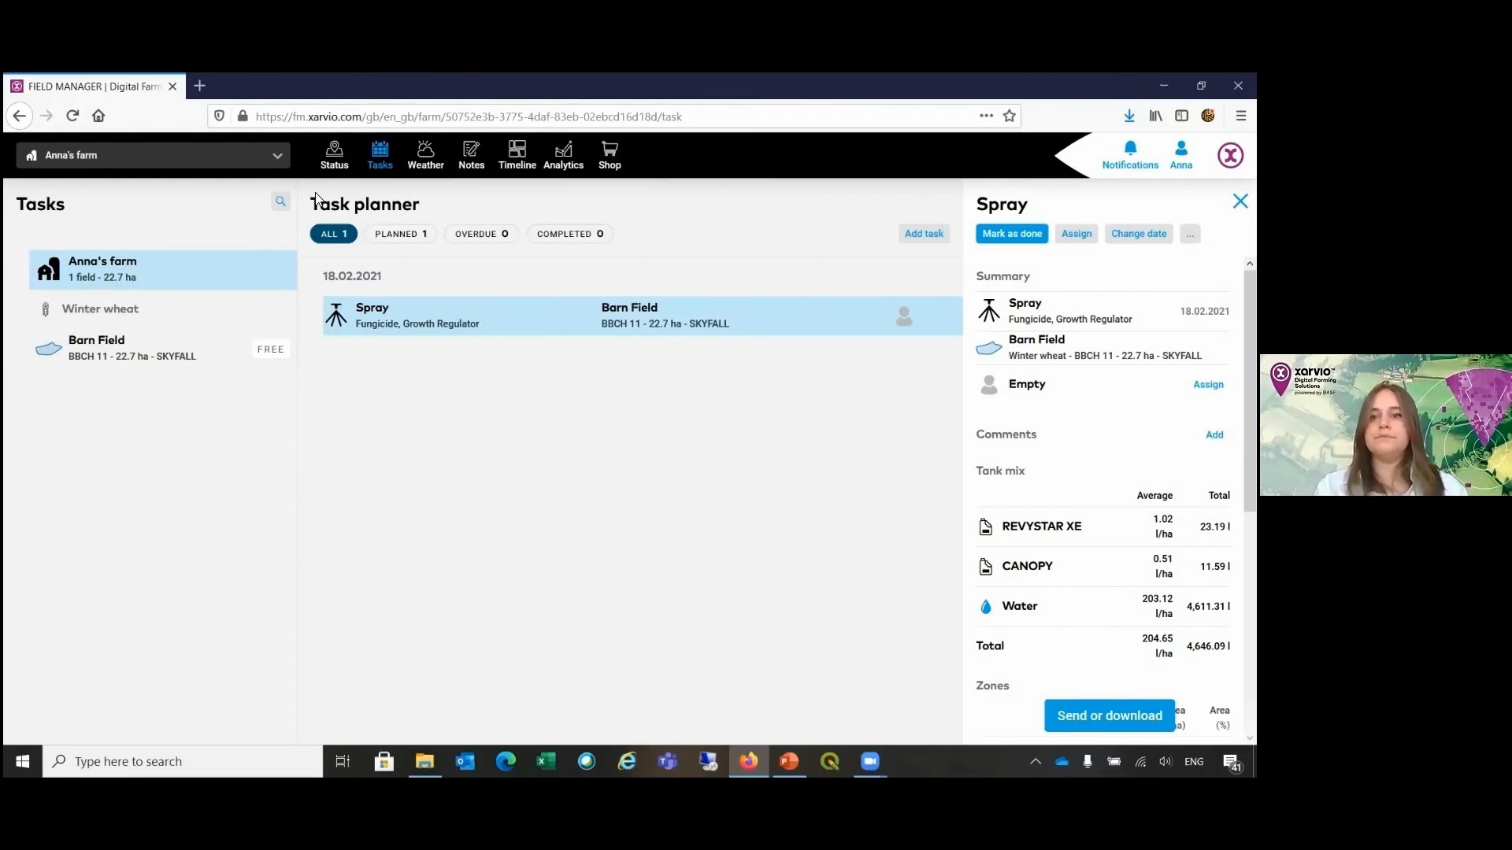
{"action": "left_click", "coordinate": [569, 171]}
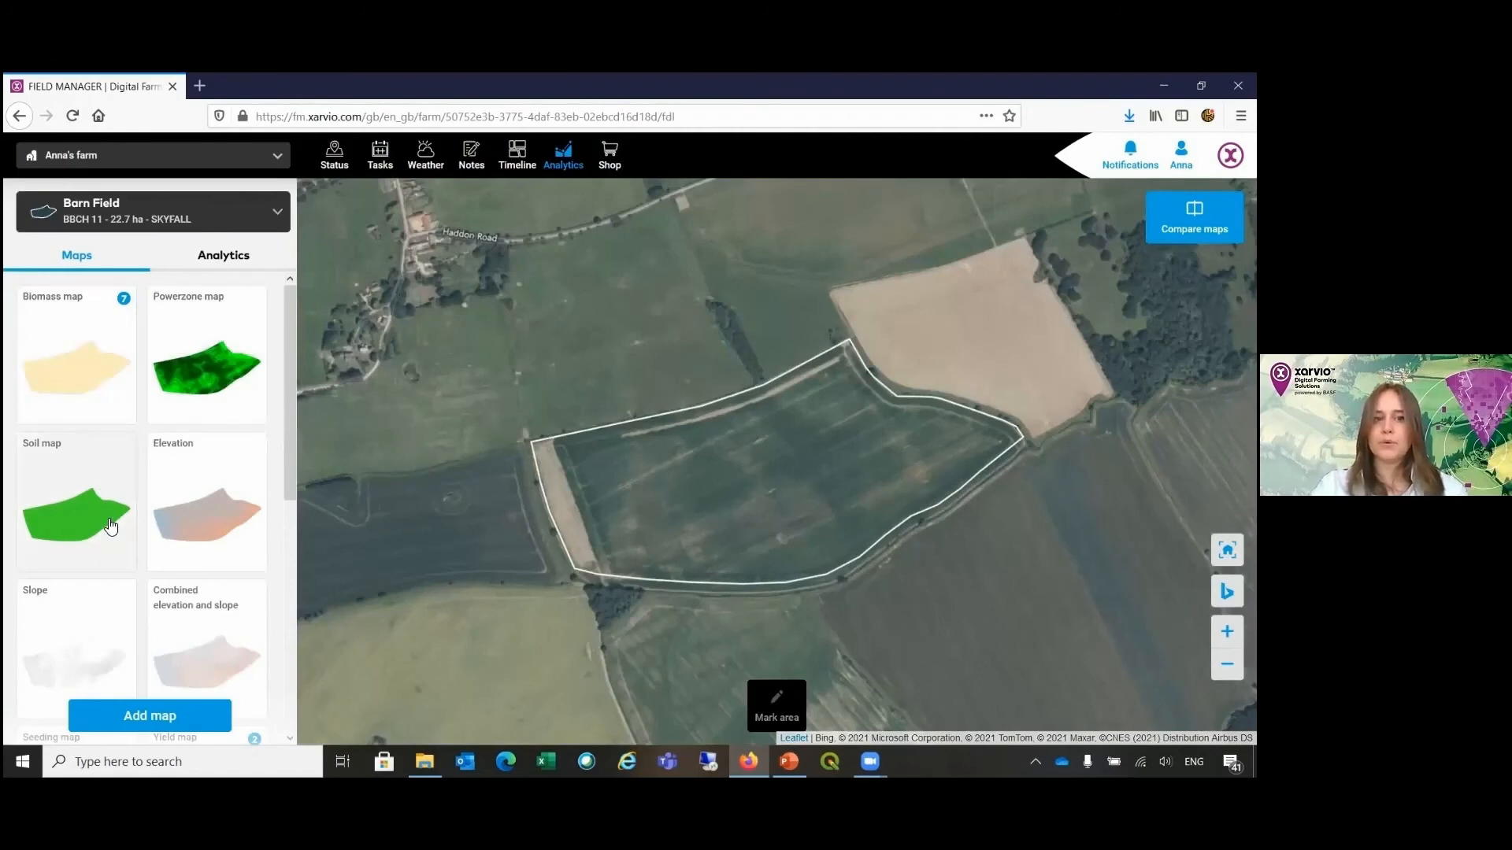
{"action": "left_click", "coordinate": [151, 717]}
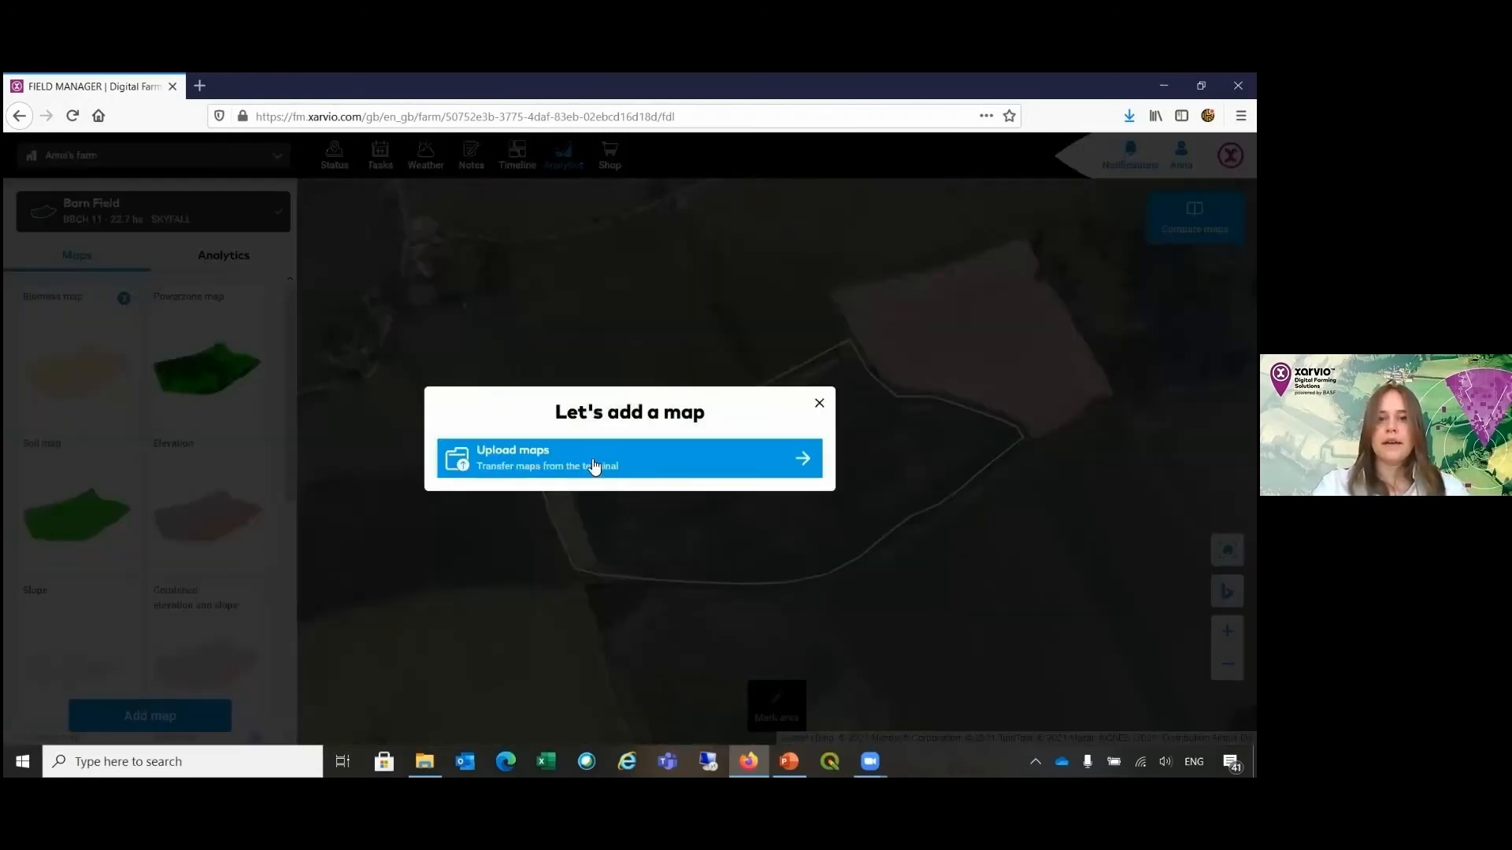
{"action": "left_click", "coordinate": [594, 461]}
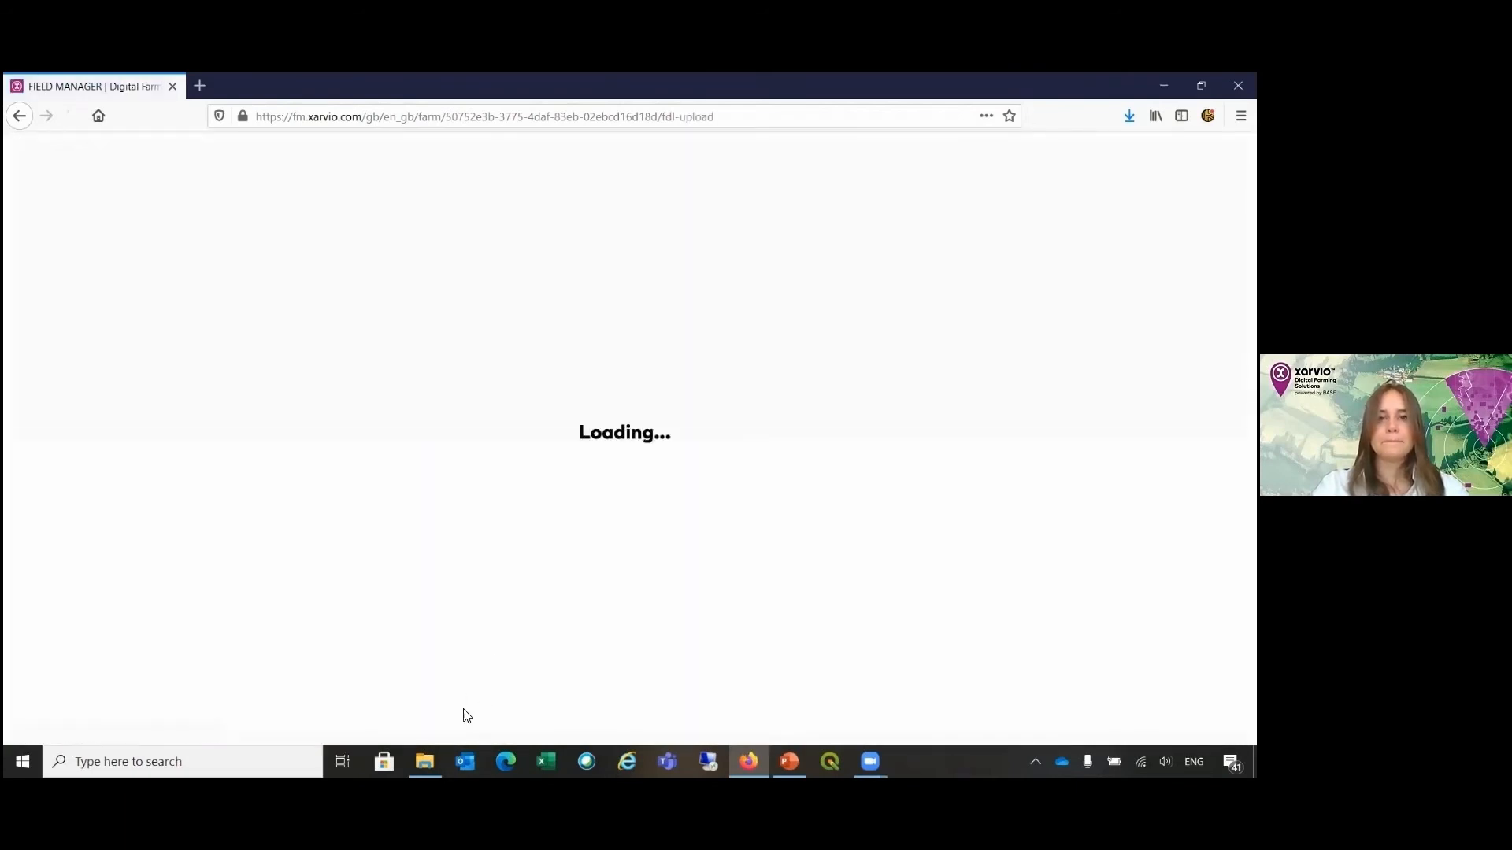
Step: Upload Yield Map.dbf, Yield Map.shp and Yield Map.shx from the Field folder on the Desktop
{"action": "mouse_move", "coordinate": [425, 762]}
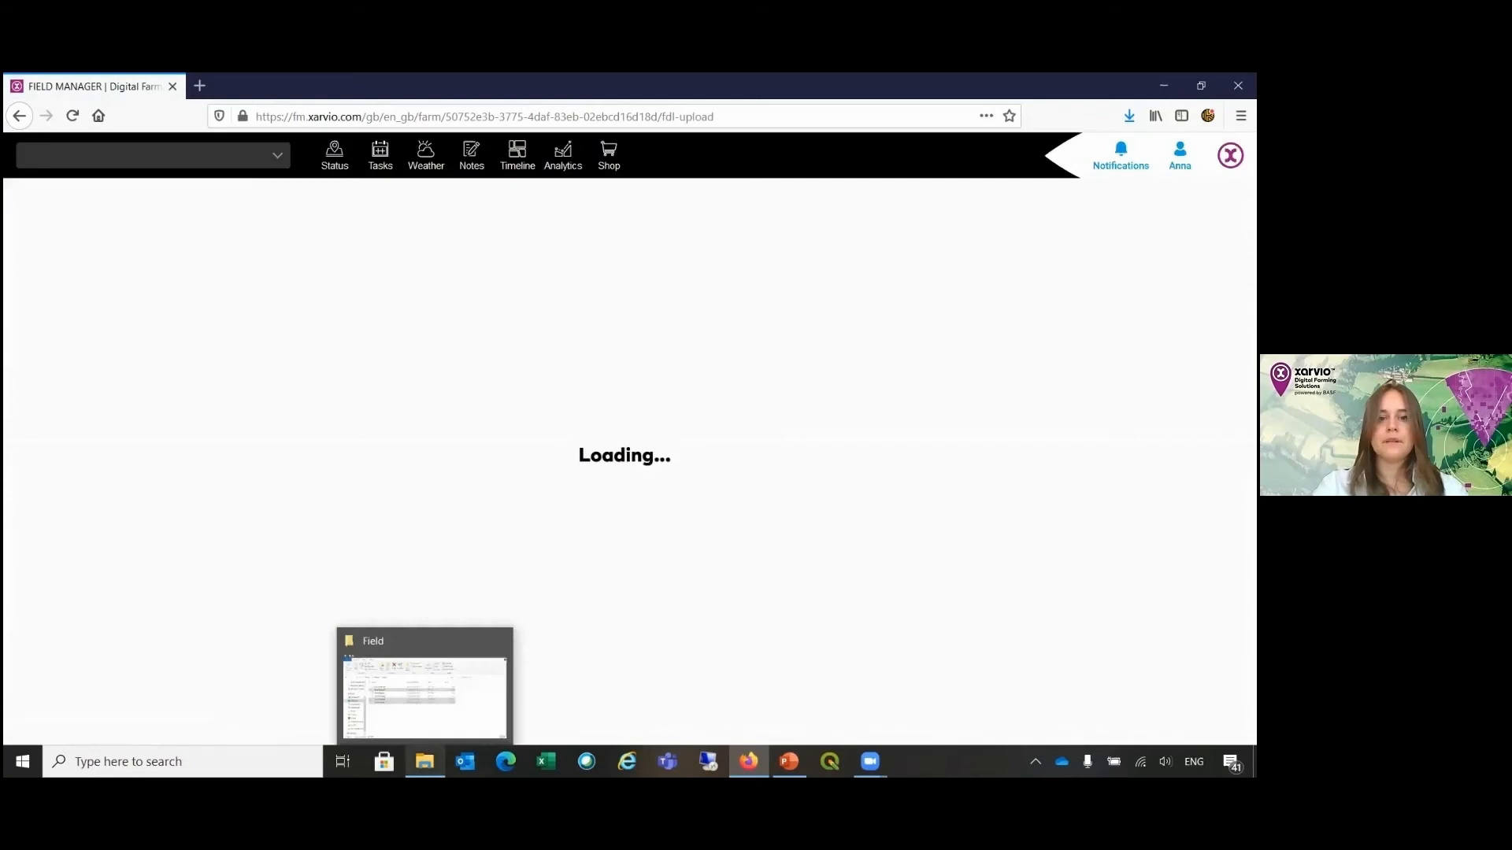
{"action": "left_click", "coordinate": [464, 700]}
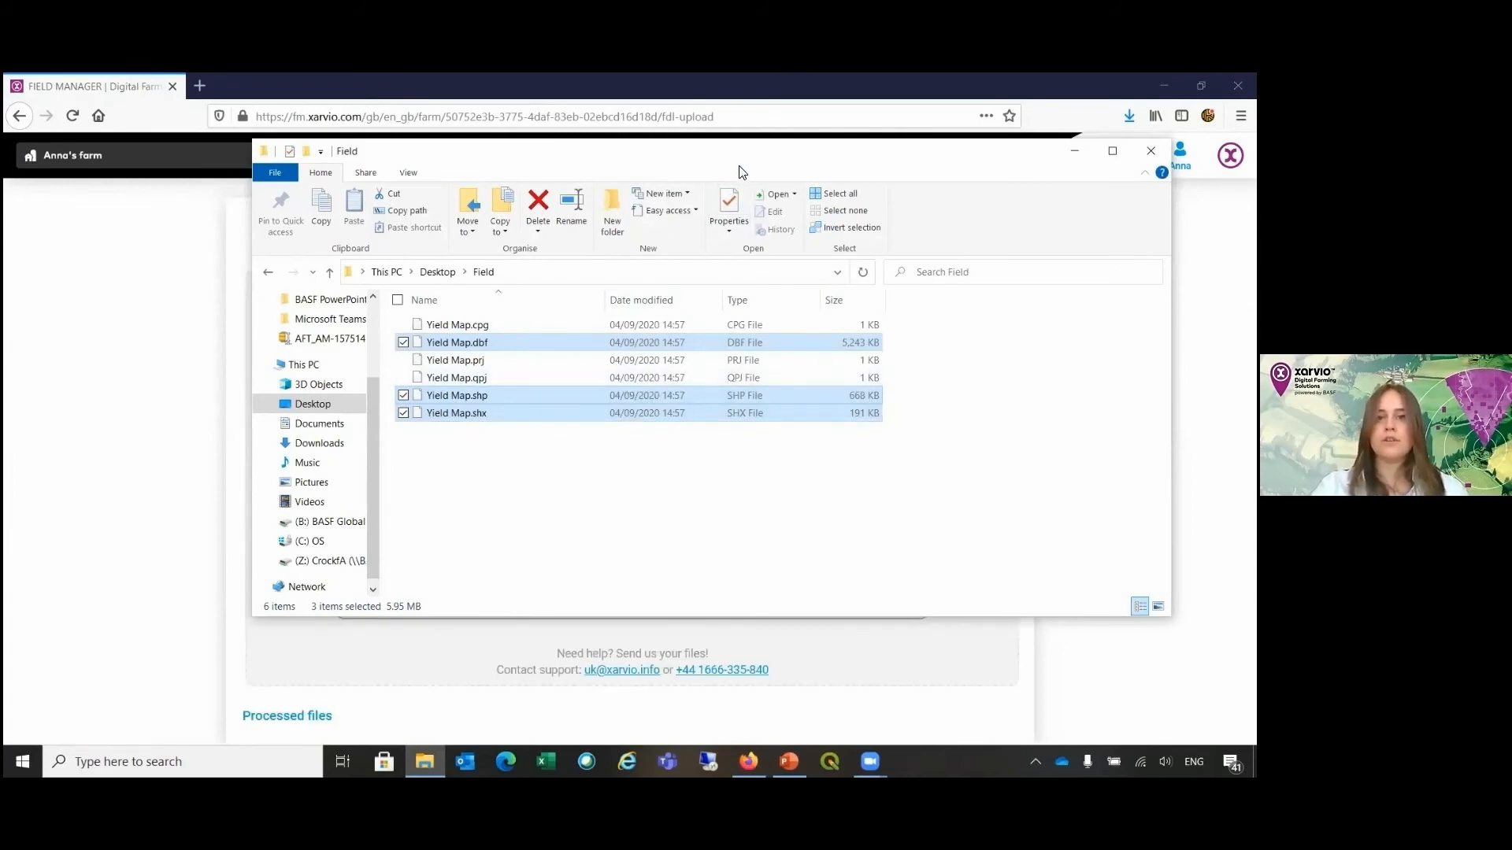
{"action": "left_click_drag", "start_coordinate": [740, 172], "coordinate": [968, 182]}
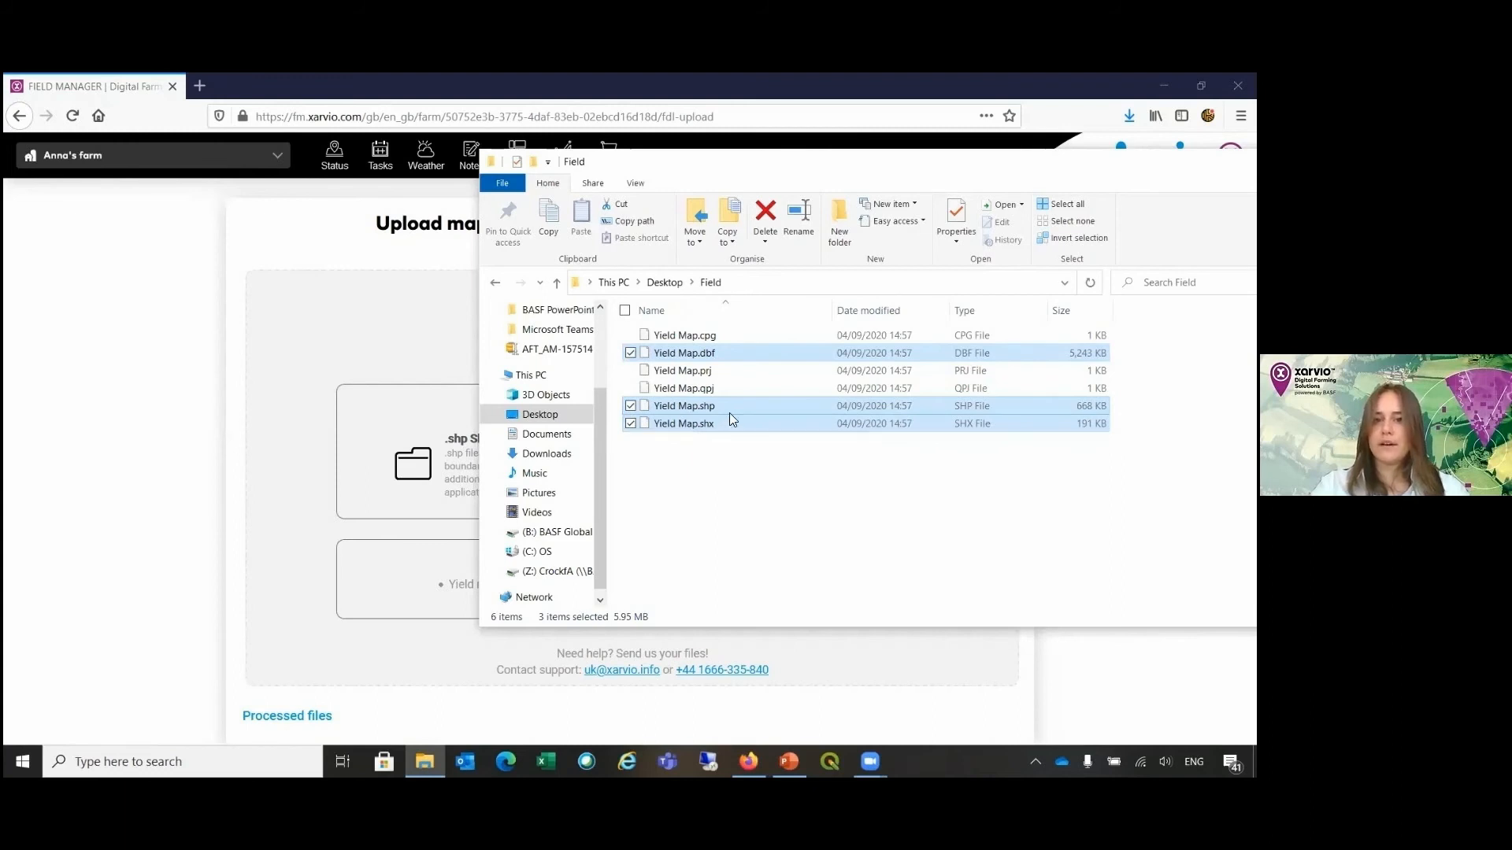
{"action": "left_click_drag", "start_coordinate": [729, 413], "coordinate": [356, 474]}
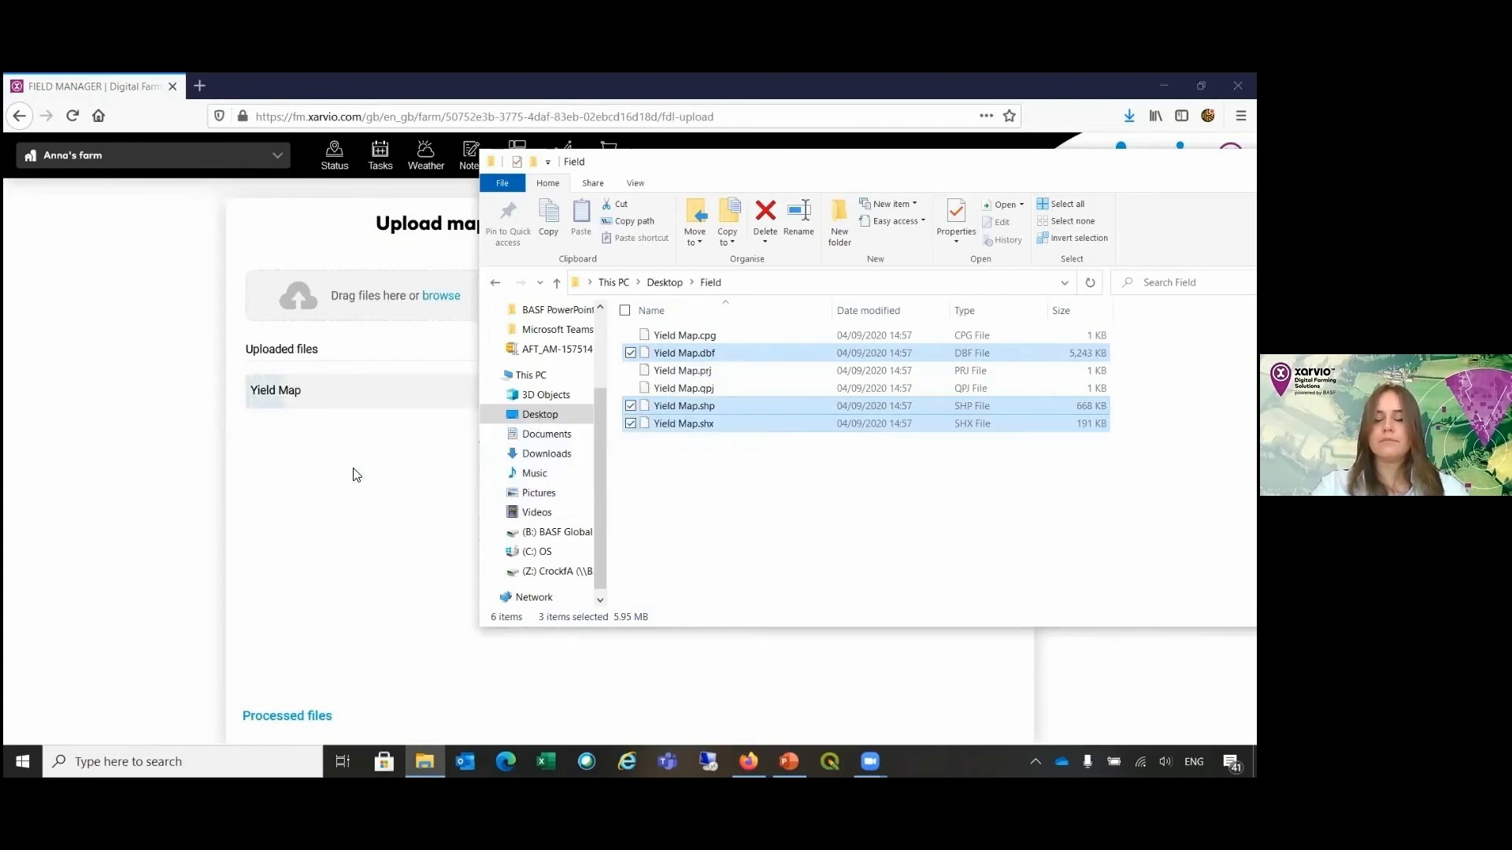
{"action": "left_click", "coordinate": [900, 112]}
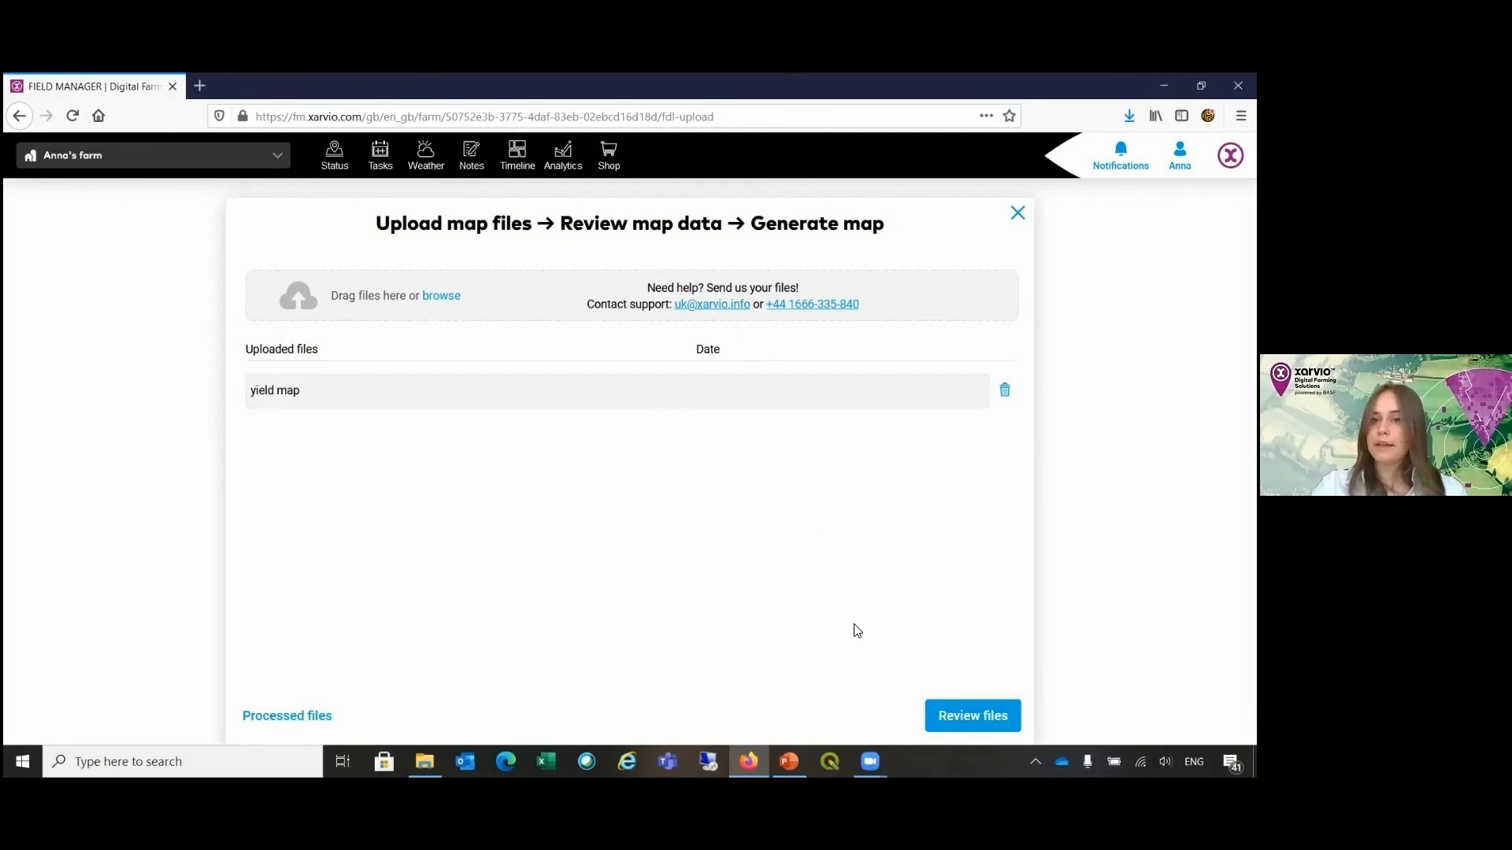
Step: Review the uploaded yield map file, keeping Barn Field and the Winter wheat season, and set the map type to Yield map
{"action": "left_click", "coordinate": [971, 717]}
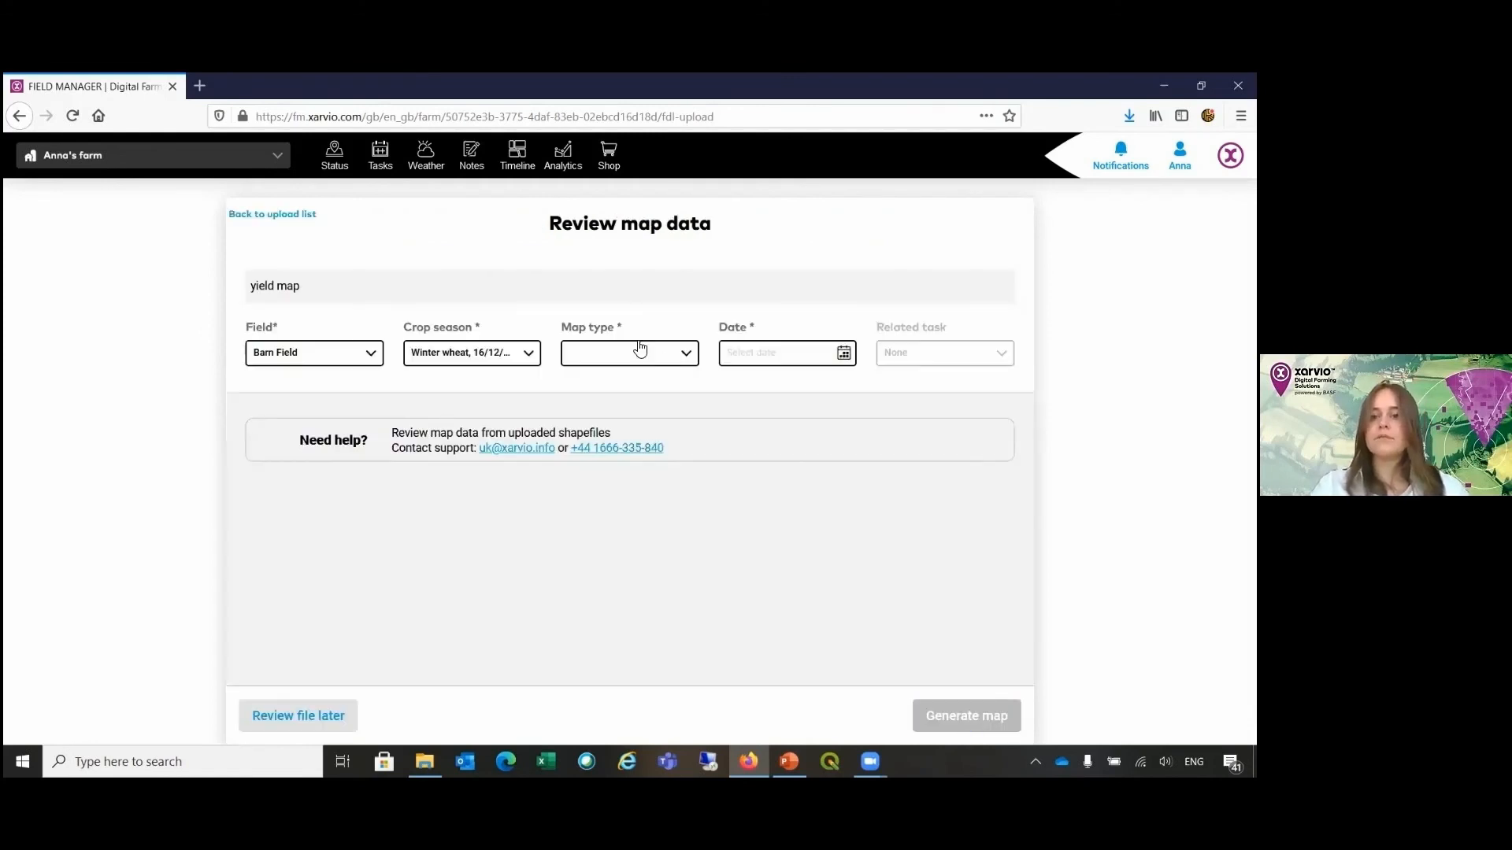
{"action": "left_click", "coordinate": [367, 367]}
{"action": "left_click", "coordinate": [361, 375]}
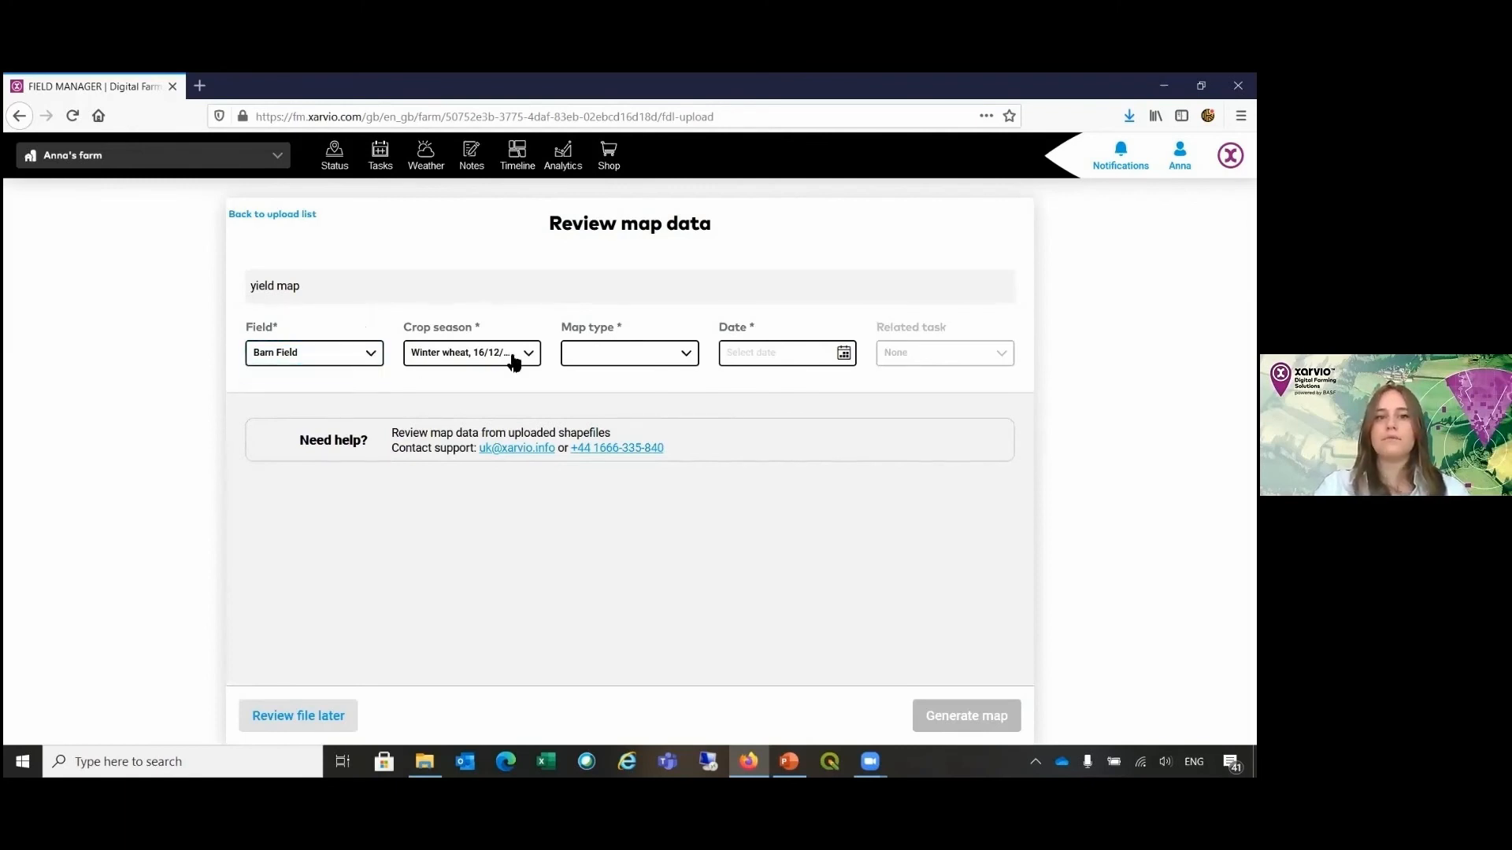
{"action": "left_click", "coordinate": [513, 361]}
{"action": "left_click", "coordinate": [507, 400]}
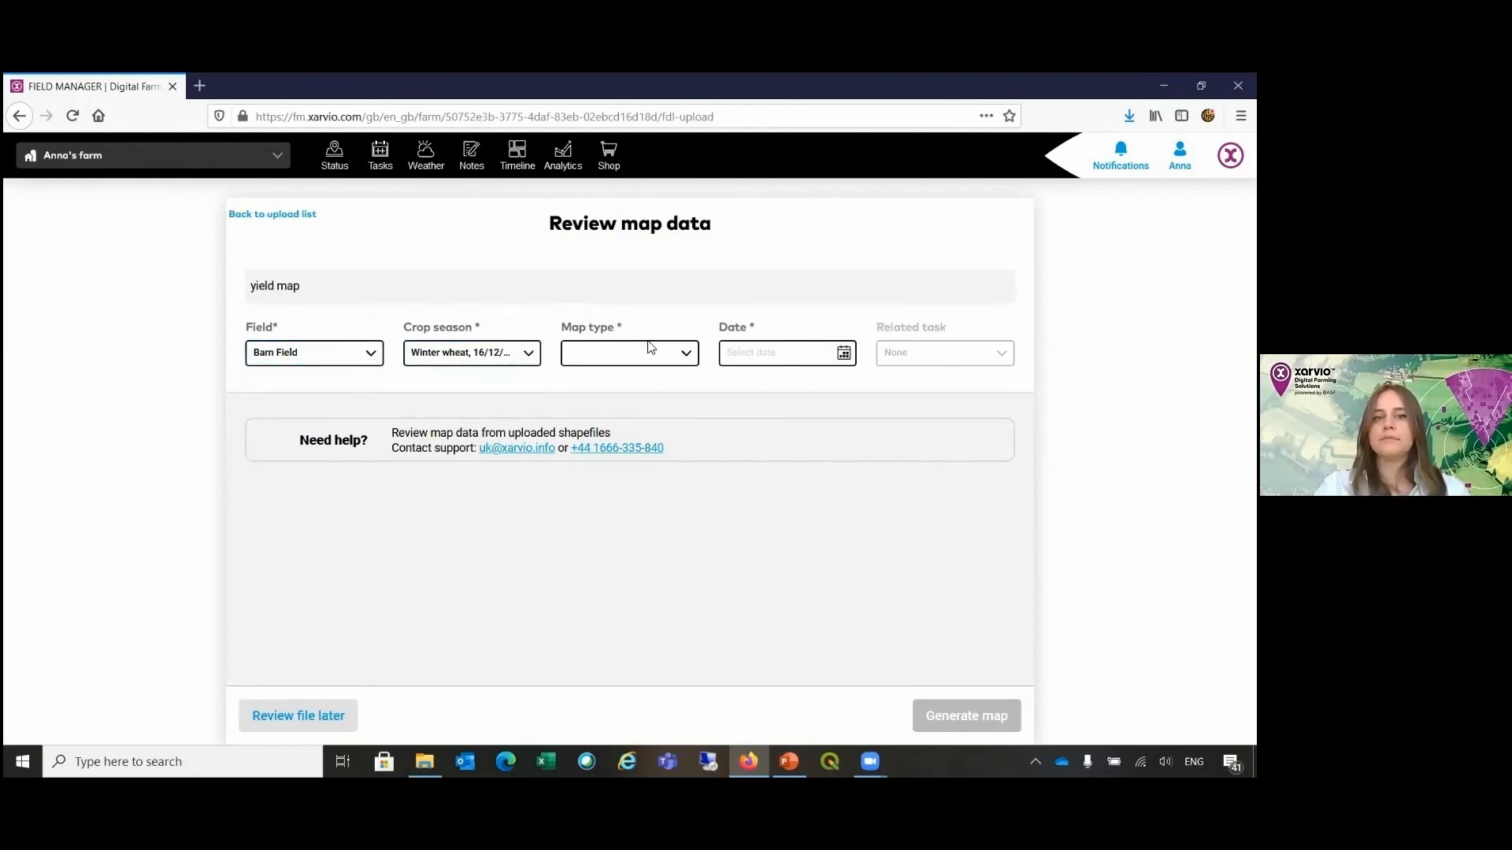
{"action": "left_click", "coordinate": [690, 362]}
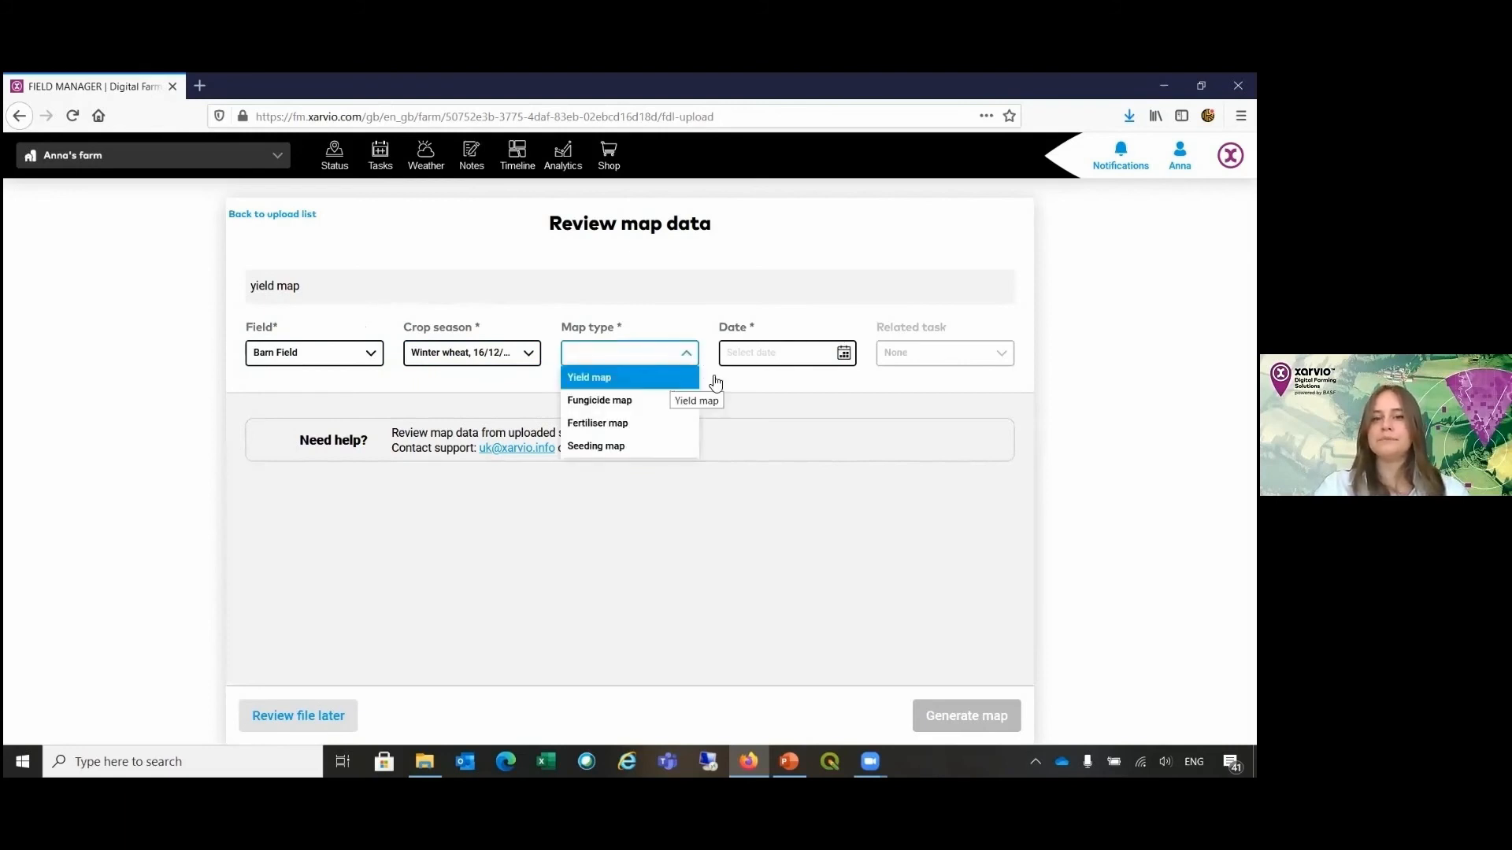
{"action": "left_click", "coordinate": [644, 379]}
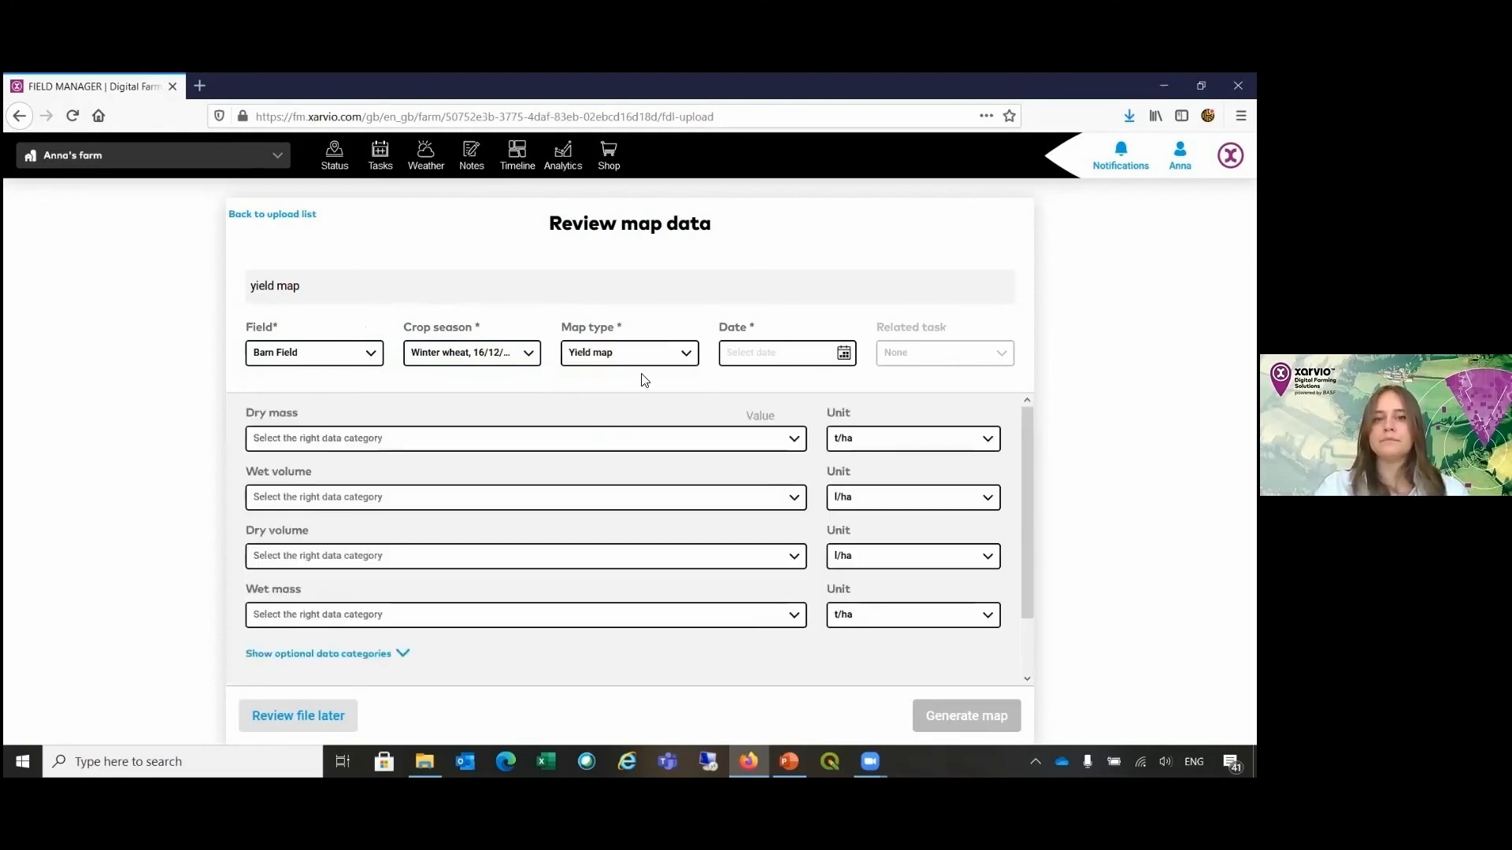
Step: Set the yield map's date to 13.08.2020
{"action": "left_click", "coordinate": [843, 361]}
{"action": "left_click", "coordinate": [735, 389]}
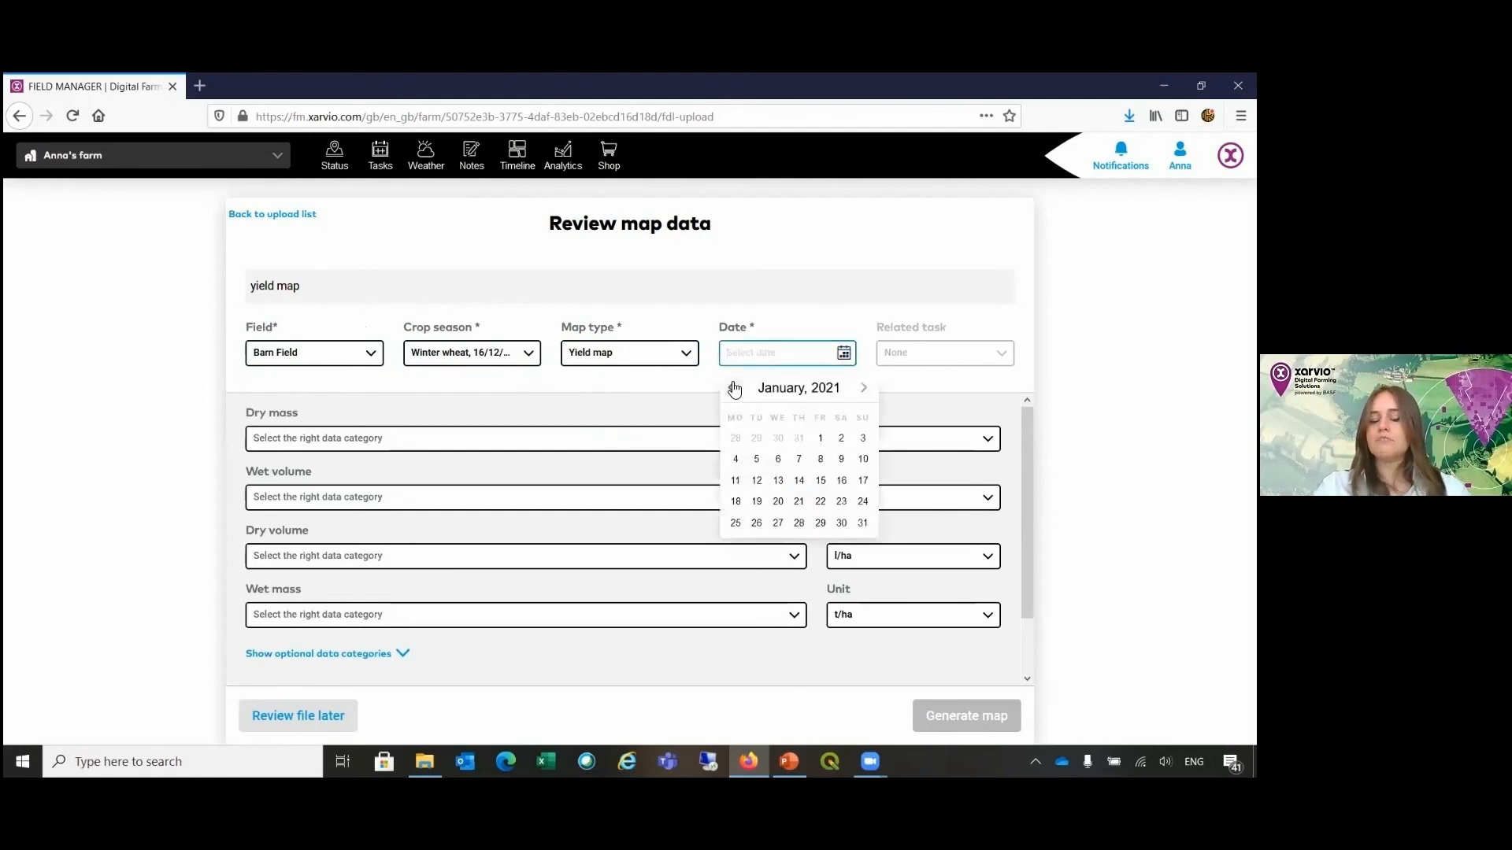
{"action": "left_click", "coordinate": [732, 388]}
{"action": "left_click", "coordinate": [733, 388]}
{"action": "left_click", "coordinate": [732, 389]}
{"action": "left_click", "coordinate": [733, 388]}
{"action": "left_click", "coordinate": [732, 389]}
{"action": "left_click", "coordinate": [733, 388]}
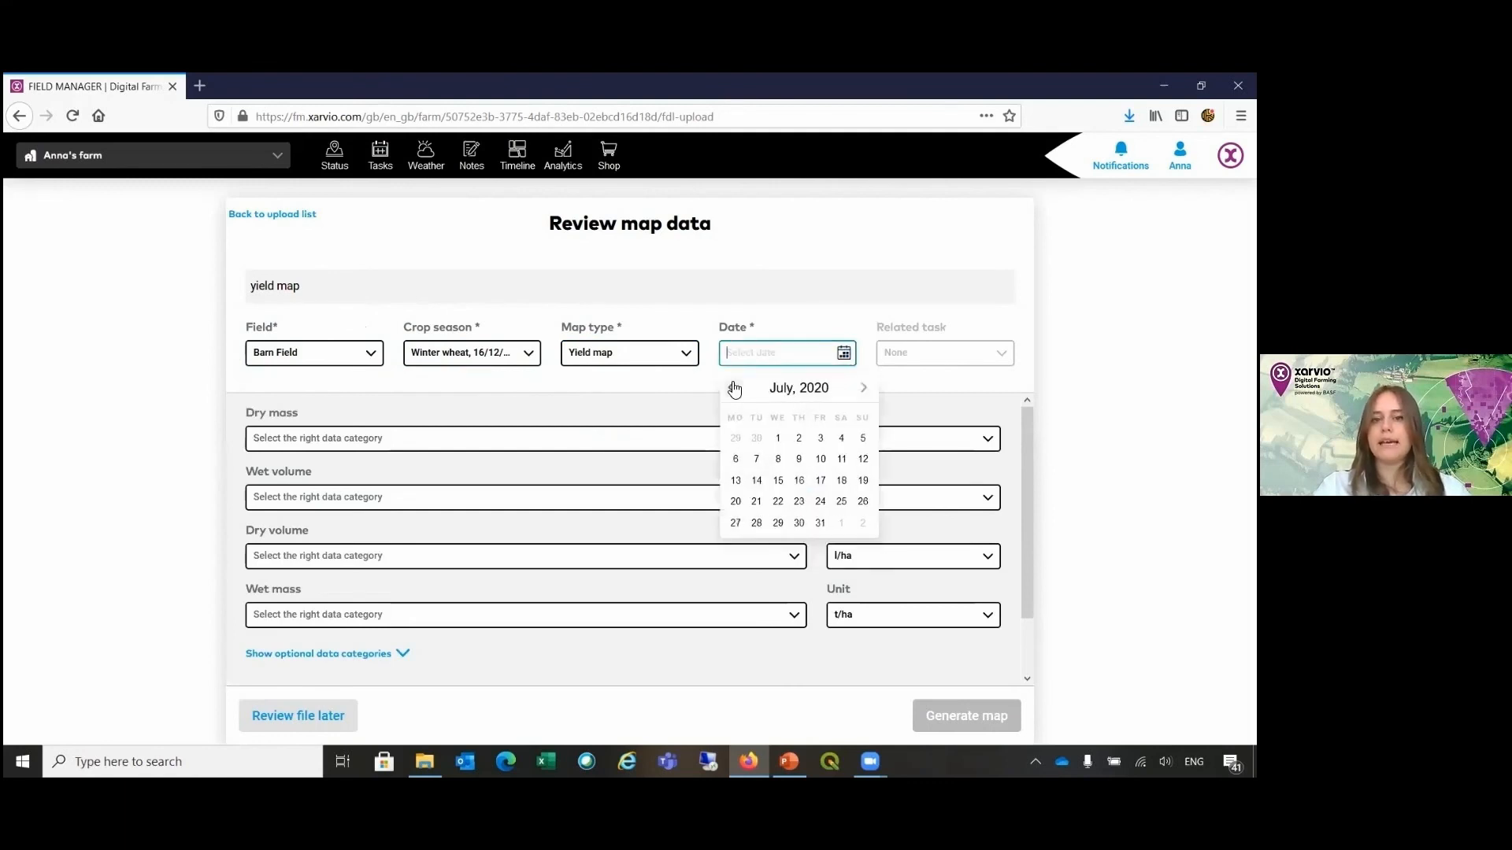
{"action": "left_click", "coordinate": [861, 388]}
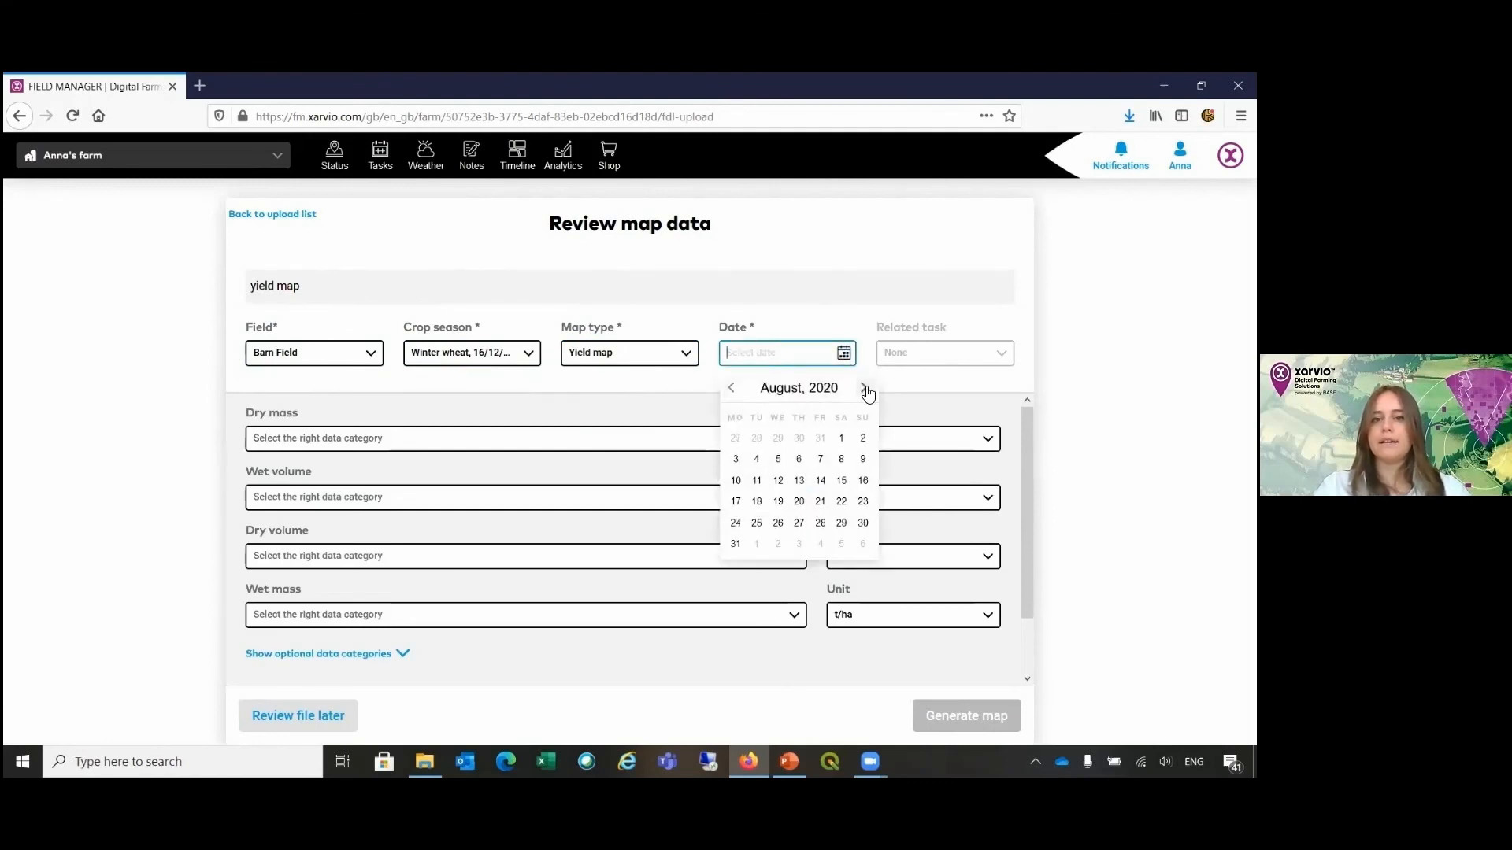
{"action": "left_click", "coordinate": [800, 482]}
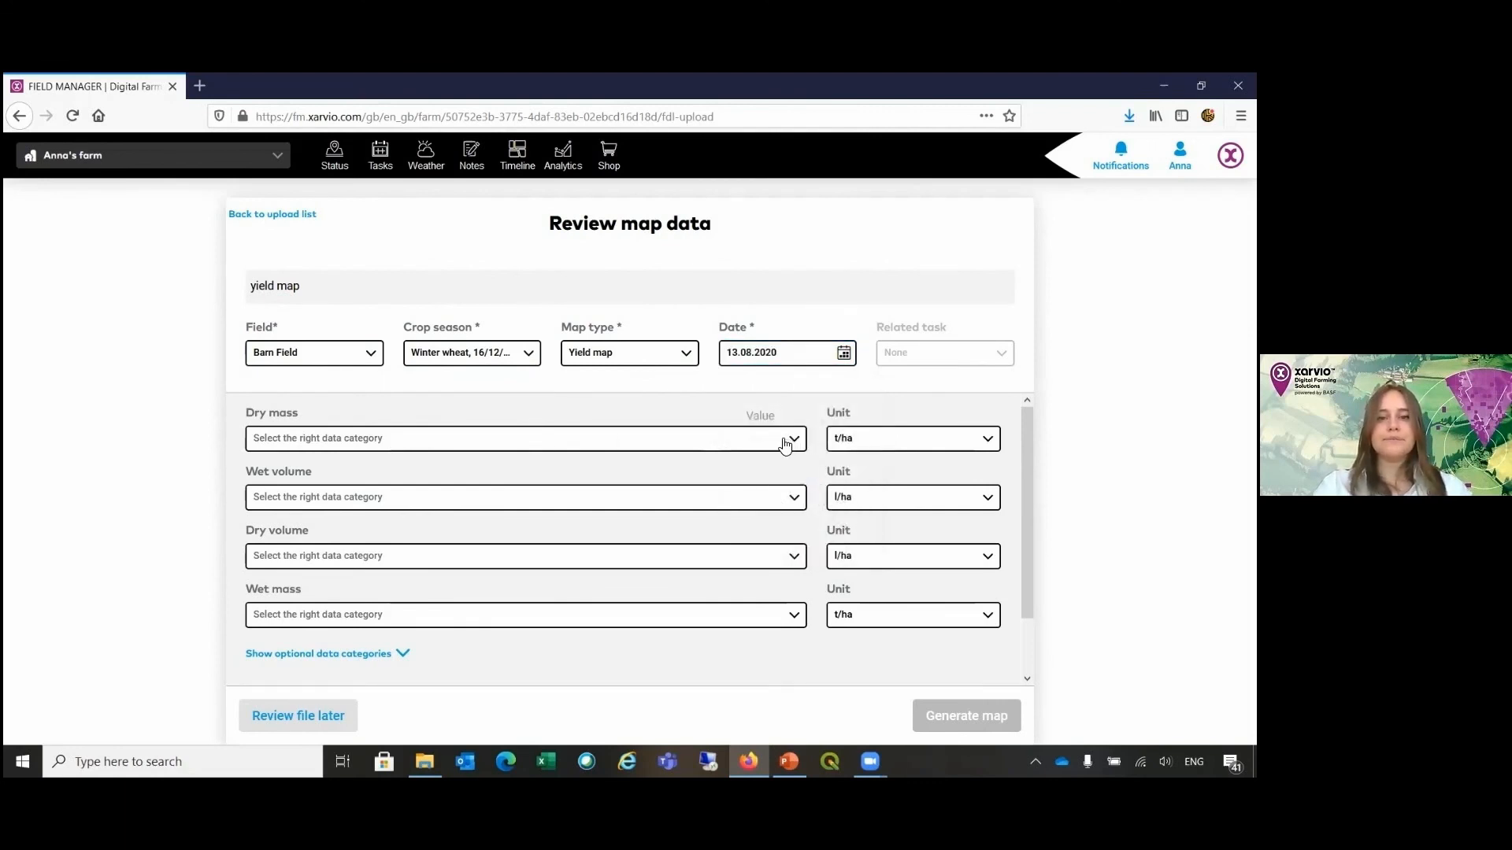
Step: Assign Column 12 Yield to dry mass and, among the optional data categories, Column 11 Workingw in metres to swath width
{"action": "left_click", "coordinate": [785, 443]}
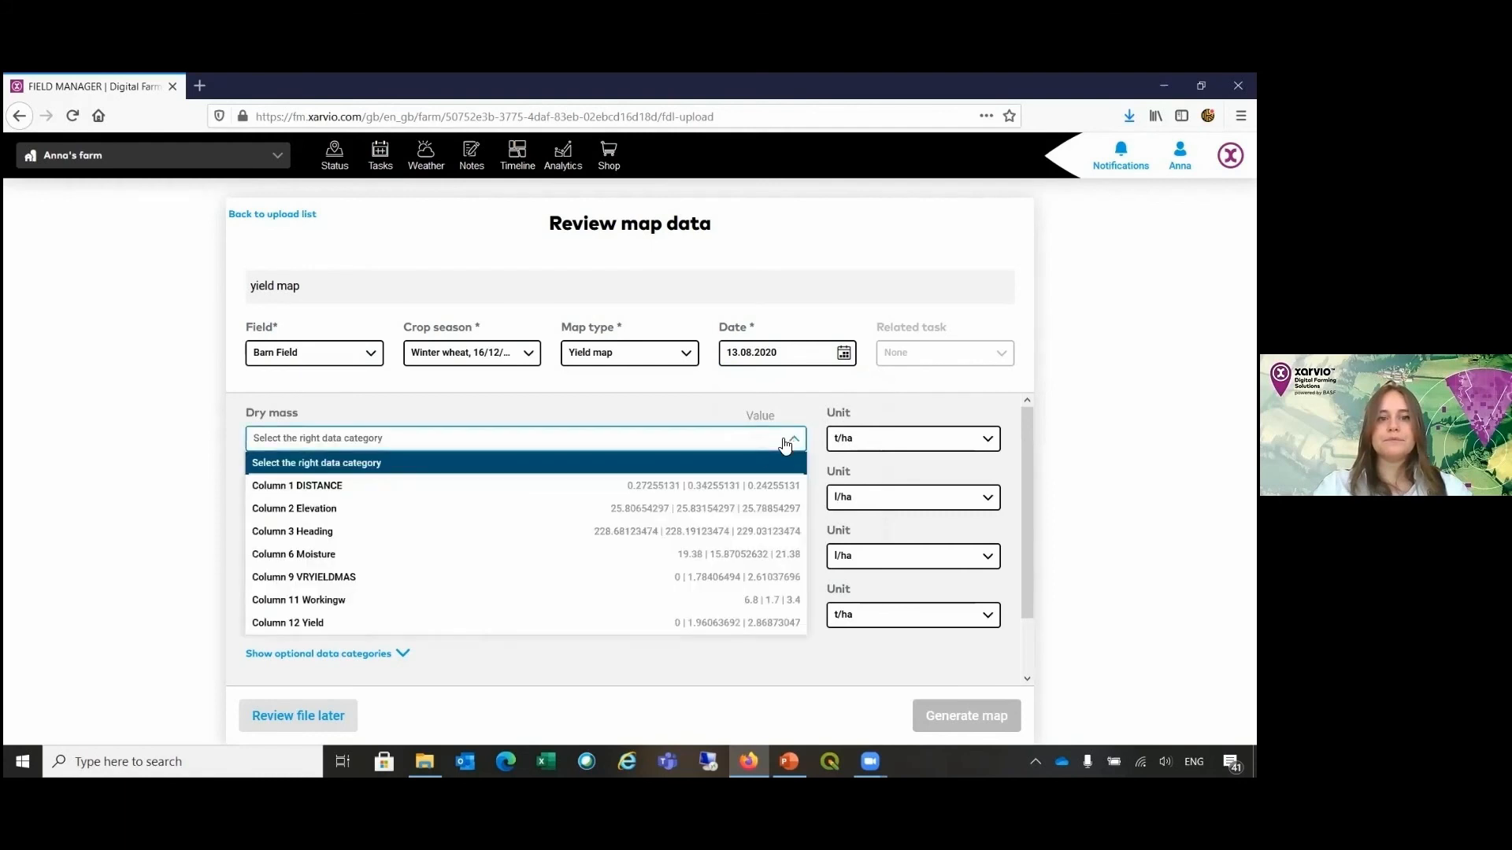
{"action": "left_click", "coordinate": [506, 621]}
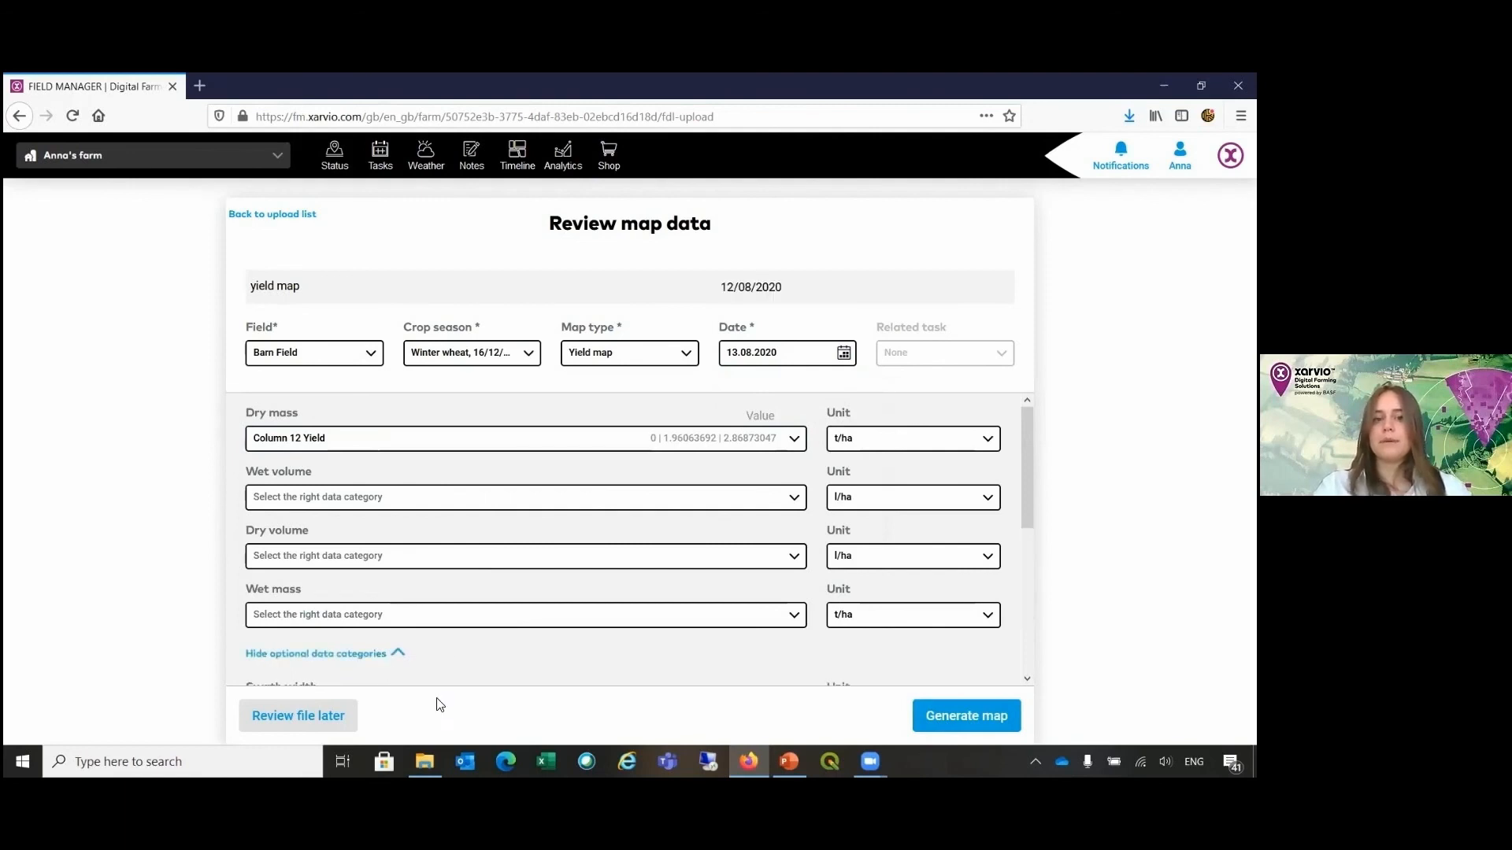
{"action": "left_click", "coordinate": [404, 655]}
{"action": "scroll", "coordinate": [465, 655], "scroll_direction": "down", "scroll_amount": 2}
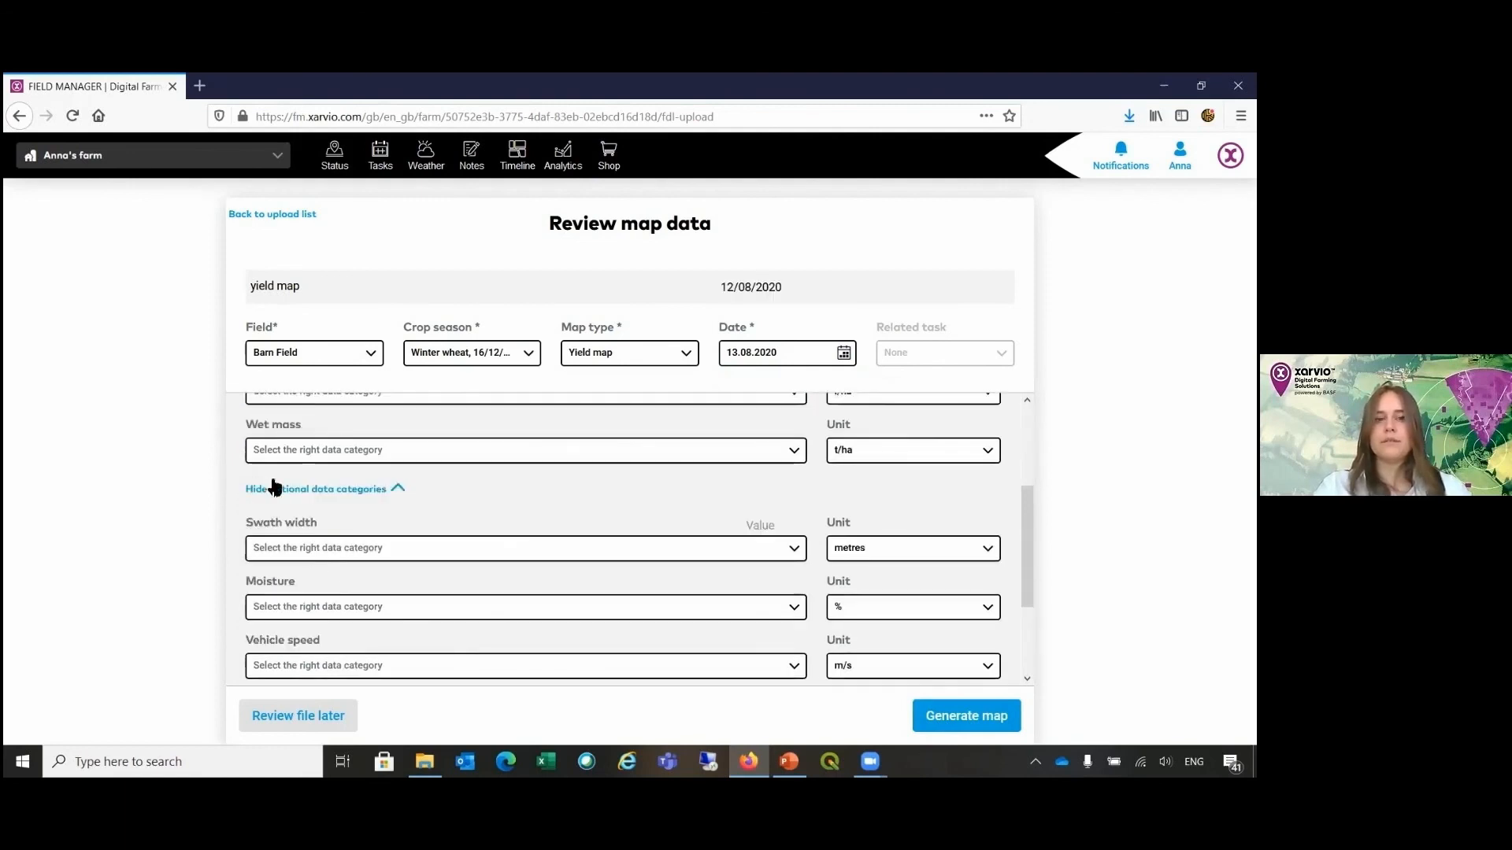
{"action": "scroll", "coordinate": [472, 519], "scroll_direction": "down", "scroll_amount": 1}
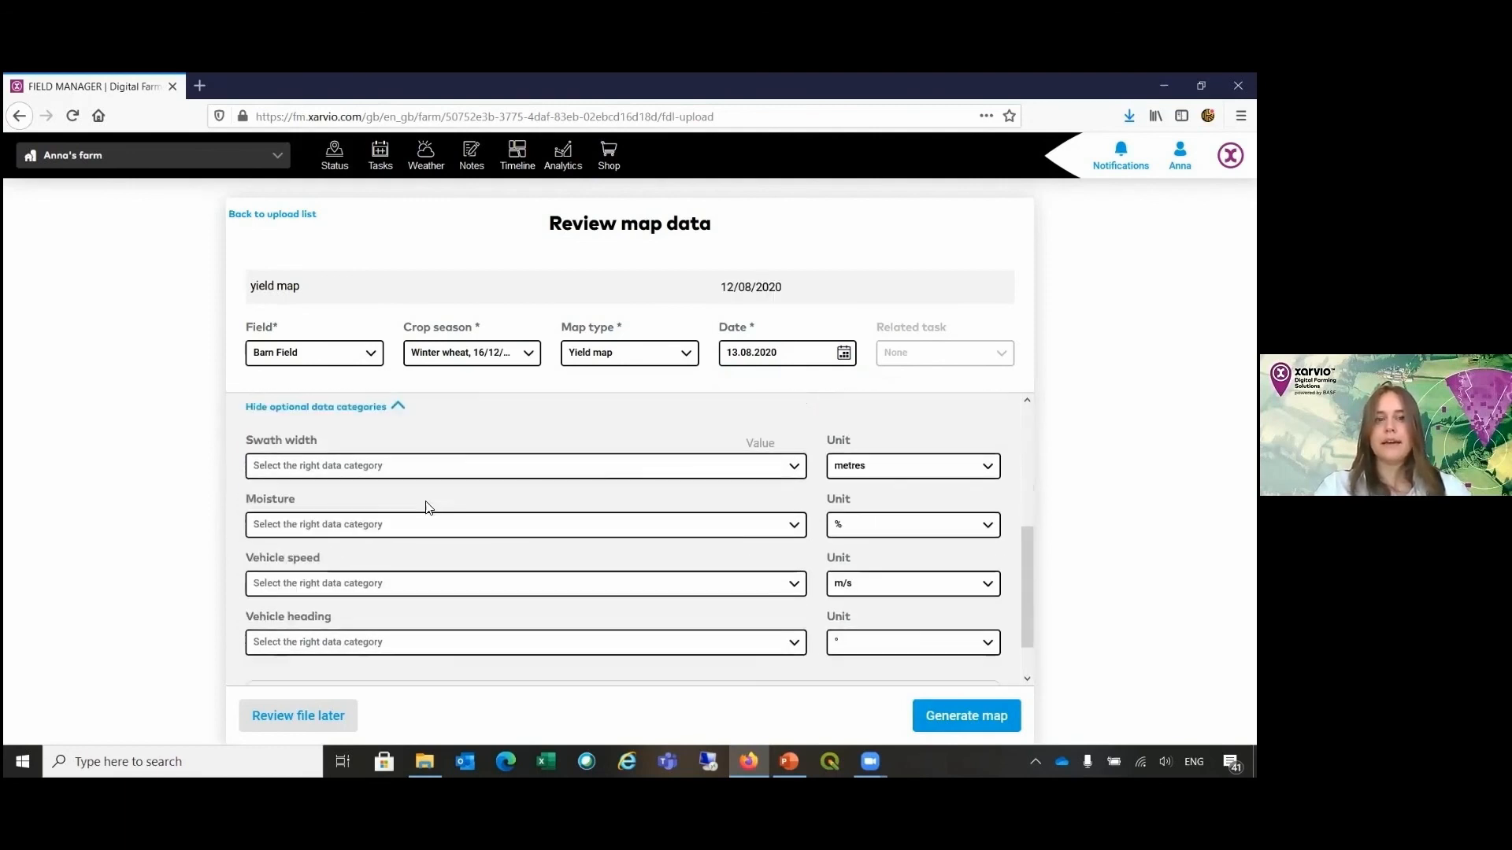
{"action": "left_click", "coordinate": [784, 475]}
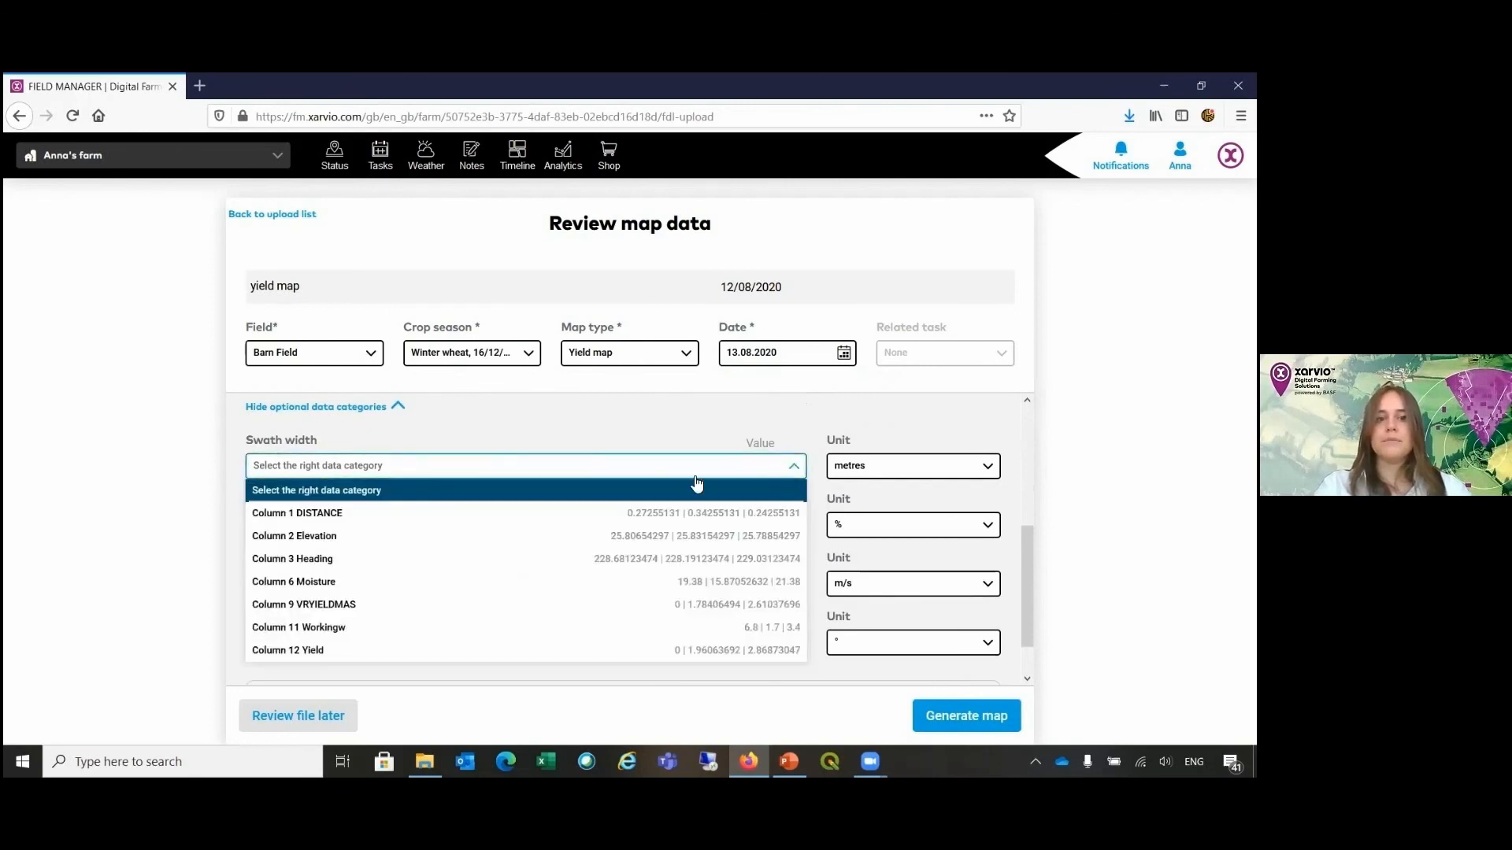
{"action": "left_click", "coordinate": [572, 627]}
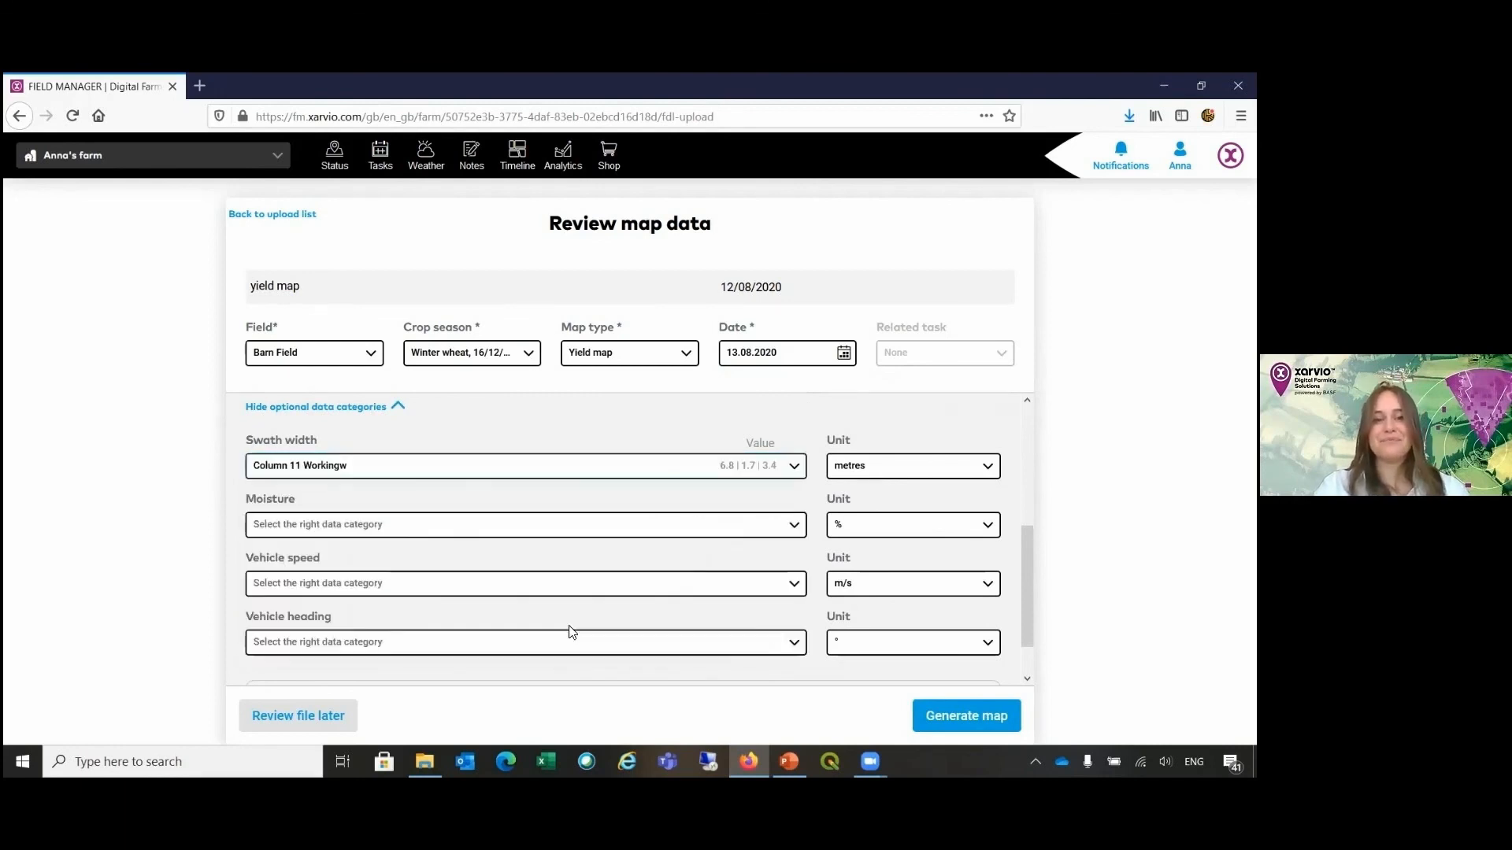
{"action": "left_click", "coordinate": [914, 471]}
{"action": "left_click", "coordinate": [903, 490]}
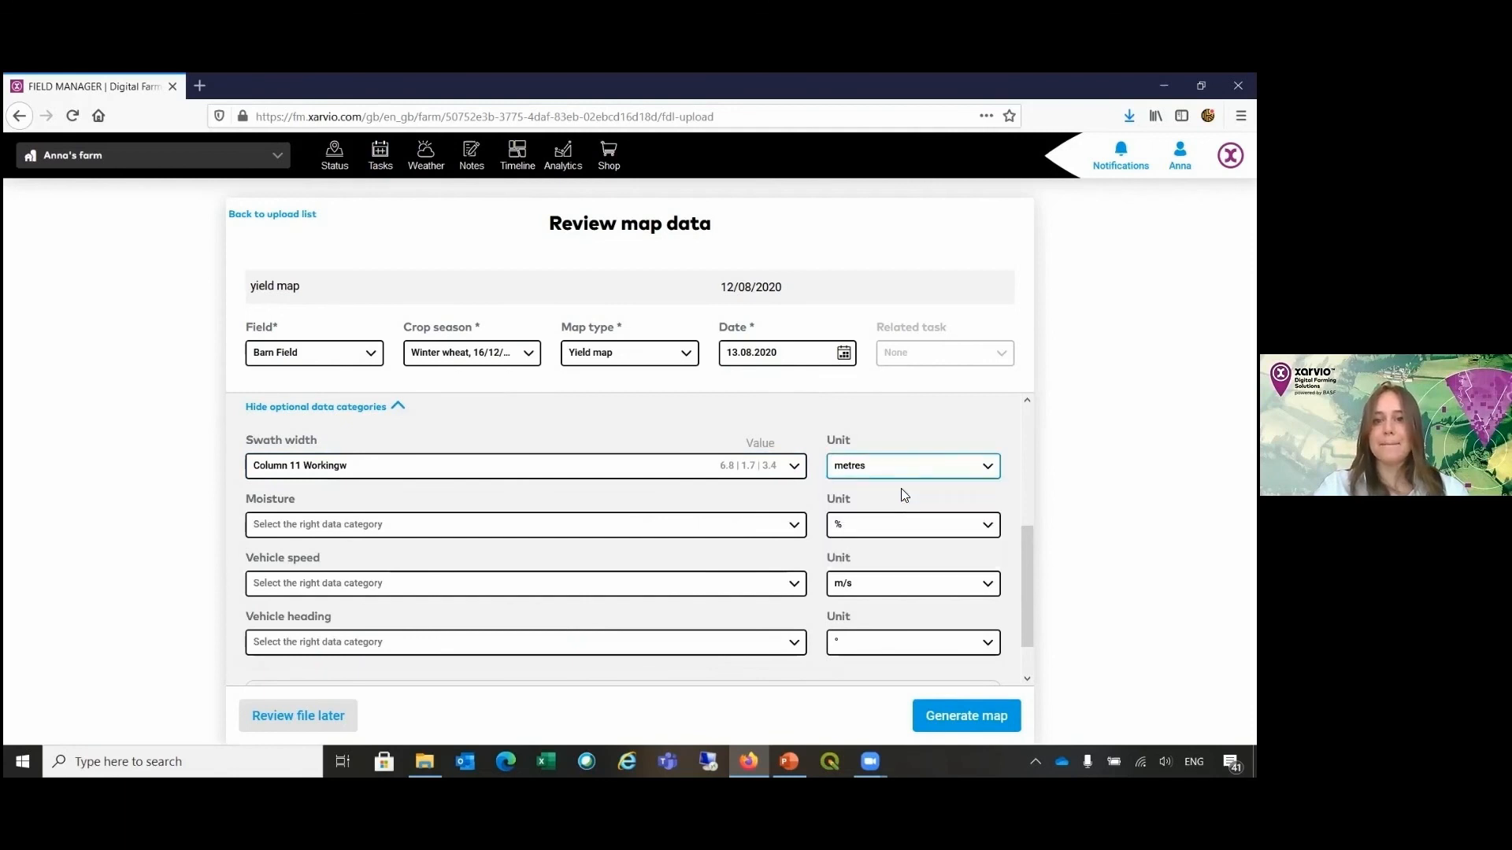
Step: Assign Column 6 Moisture to moisture and Column 3 Heading to vehicle heading, and generate the map
{"action": "left_click", "coordinate": [787, 526]}
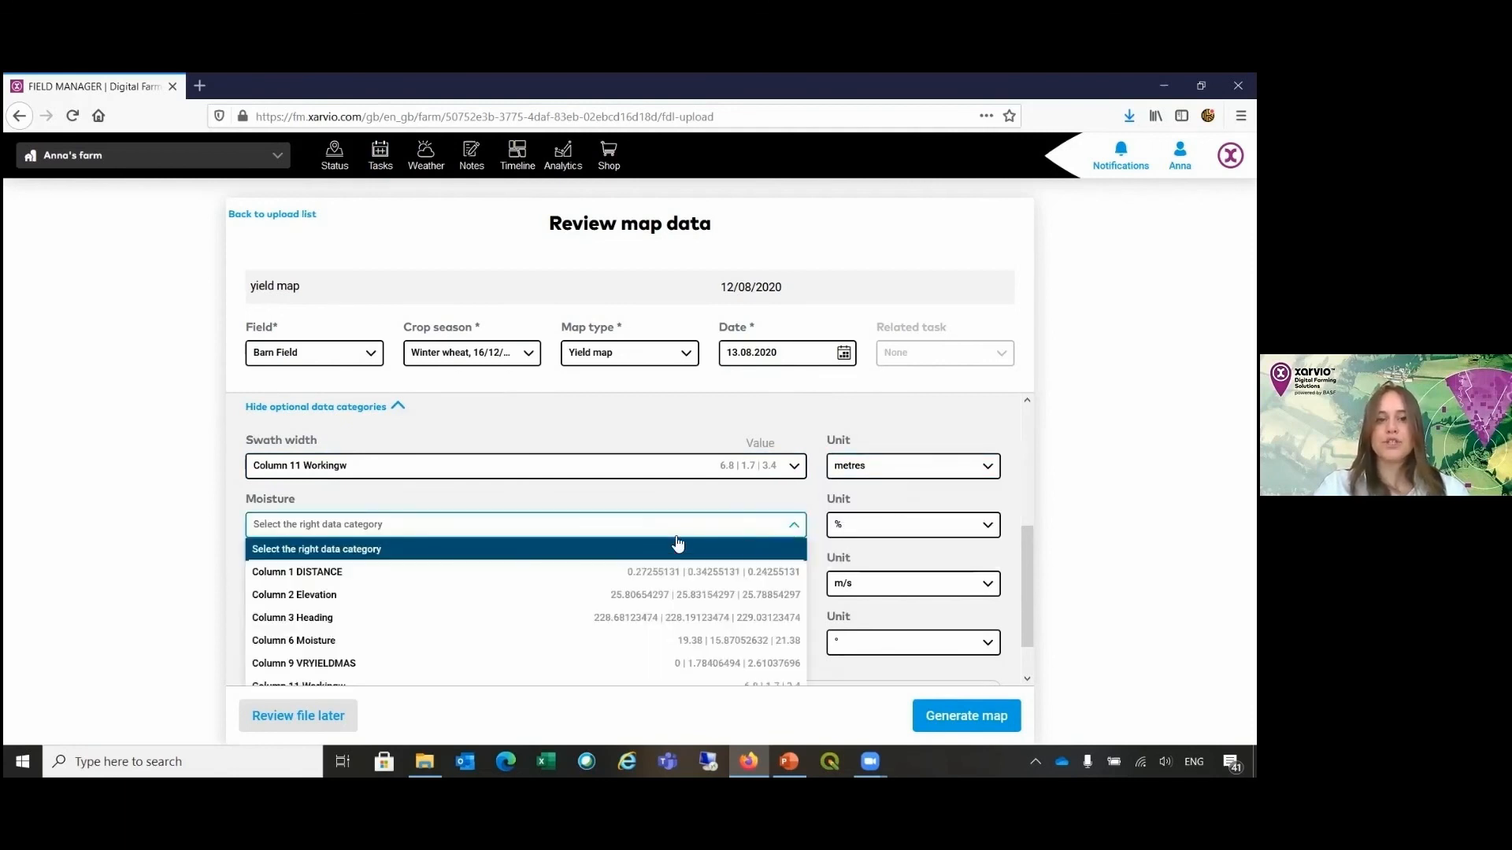
{"action": "left_click", "coordinate": [457, 649]}
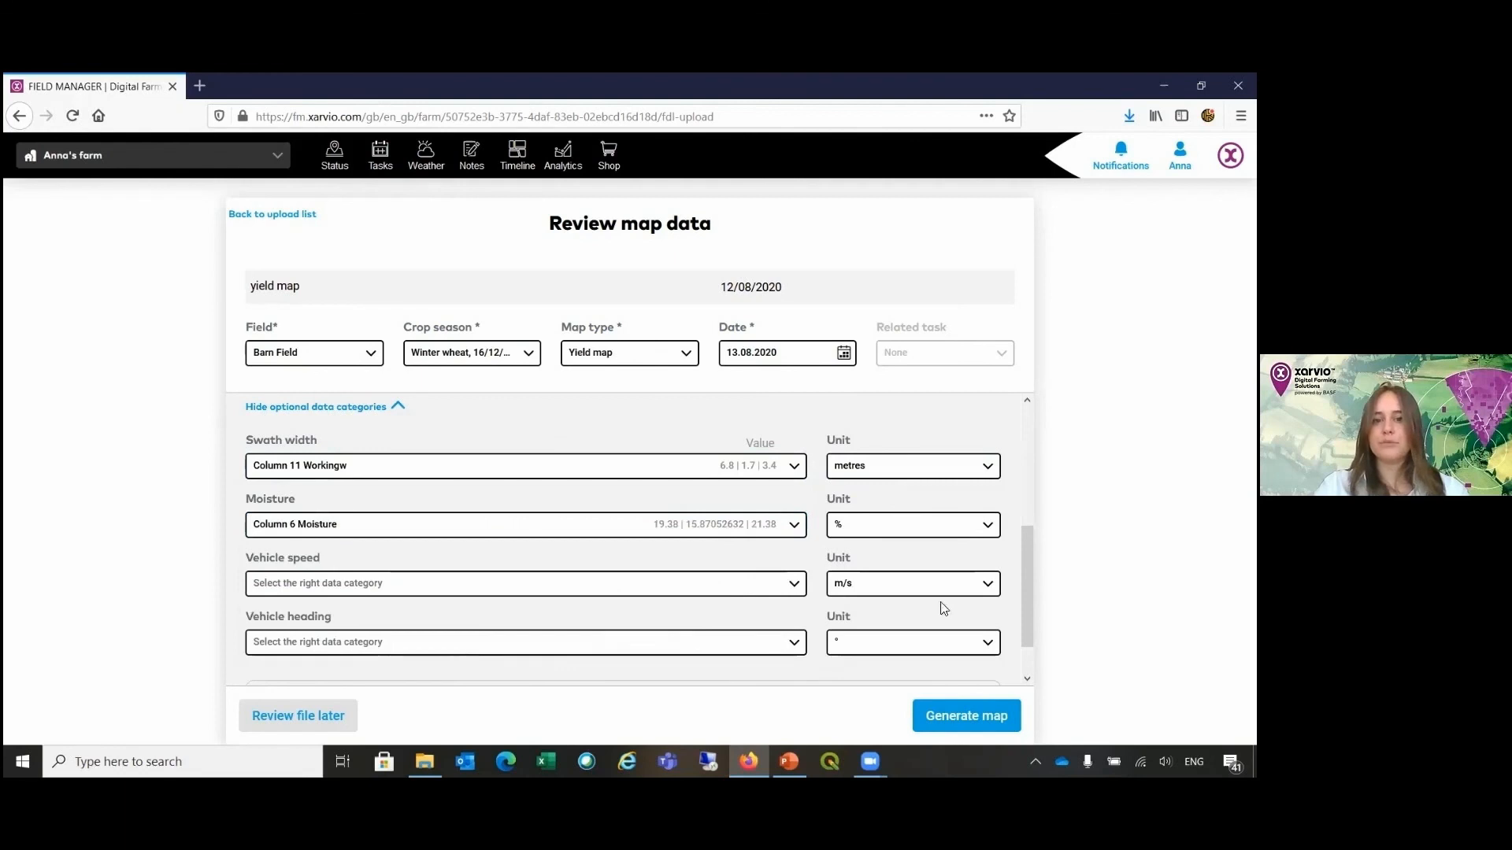
{"action": "scroll", "coordinate": [778, 573], "scroll_direction": "down", "scroll_amount": 1}
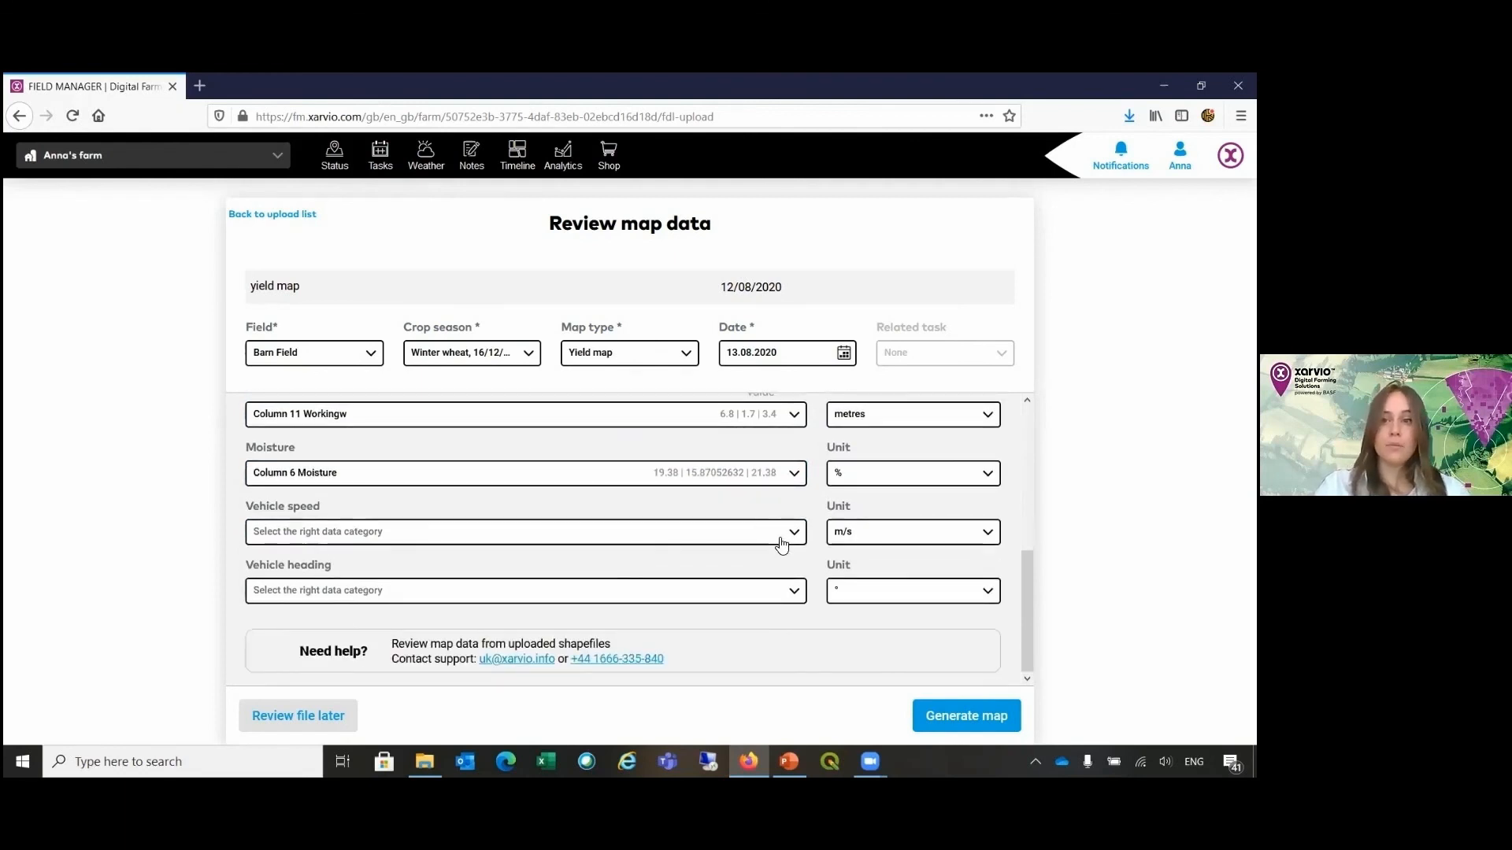
{"action": "left_click", "coordinate": [785, 601]}
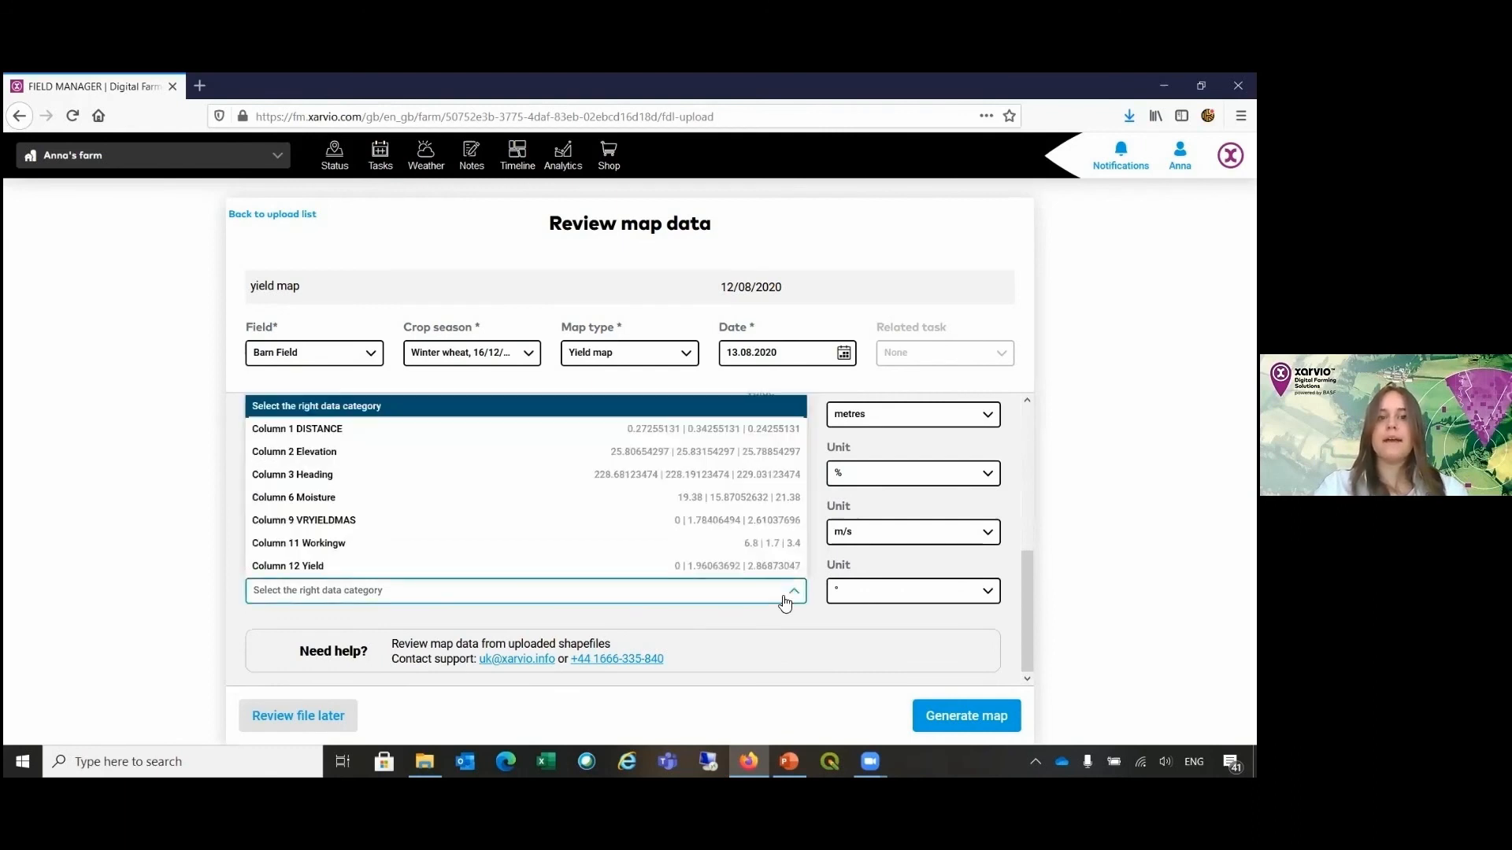
{"action": "left_click", "coordinate": [732, 482]}
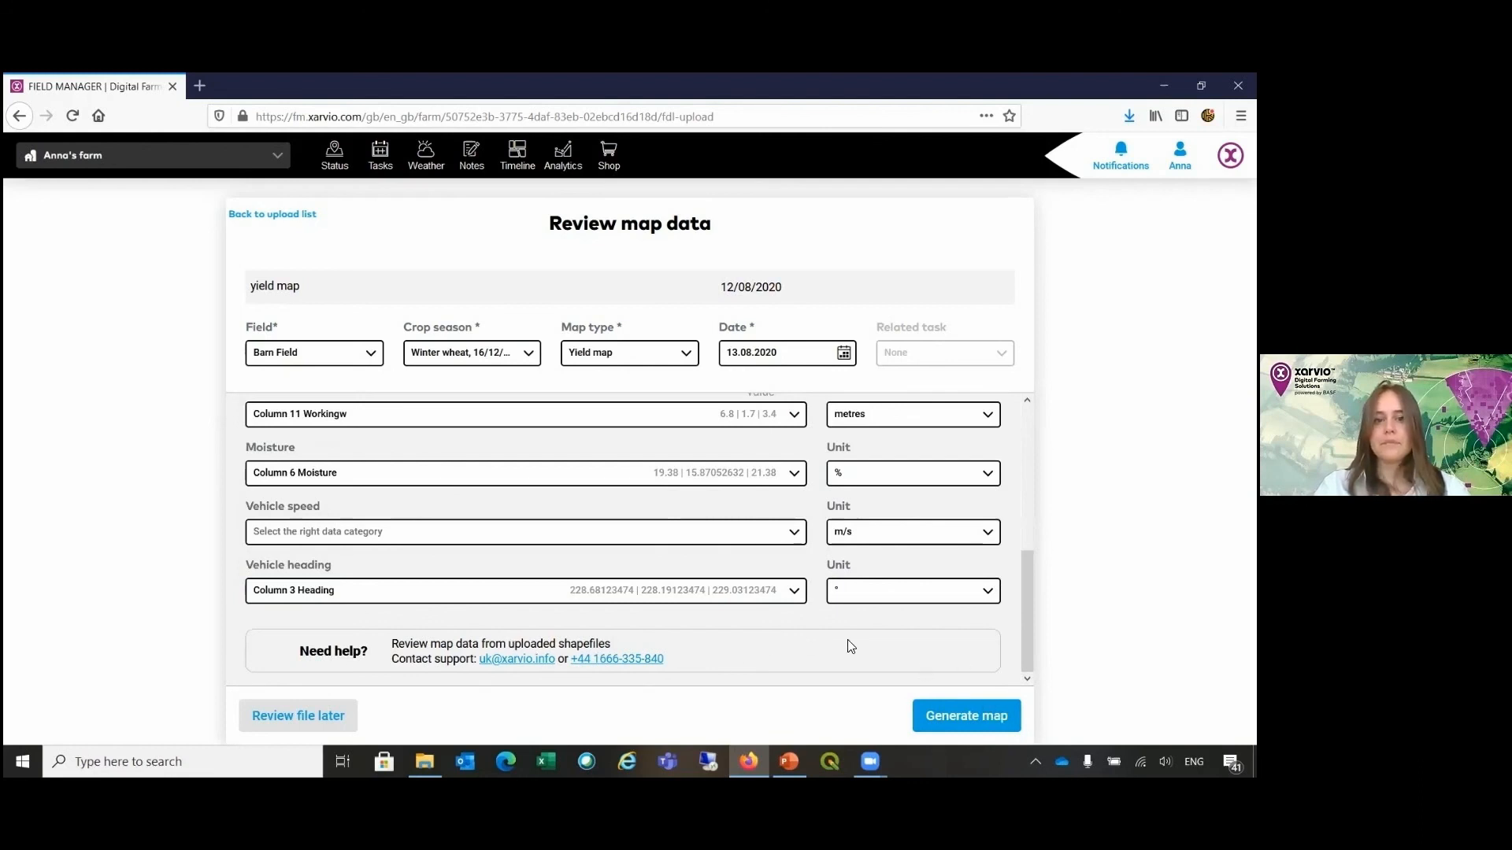
{"action": "left_click", "coordinate": [978, 717]}
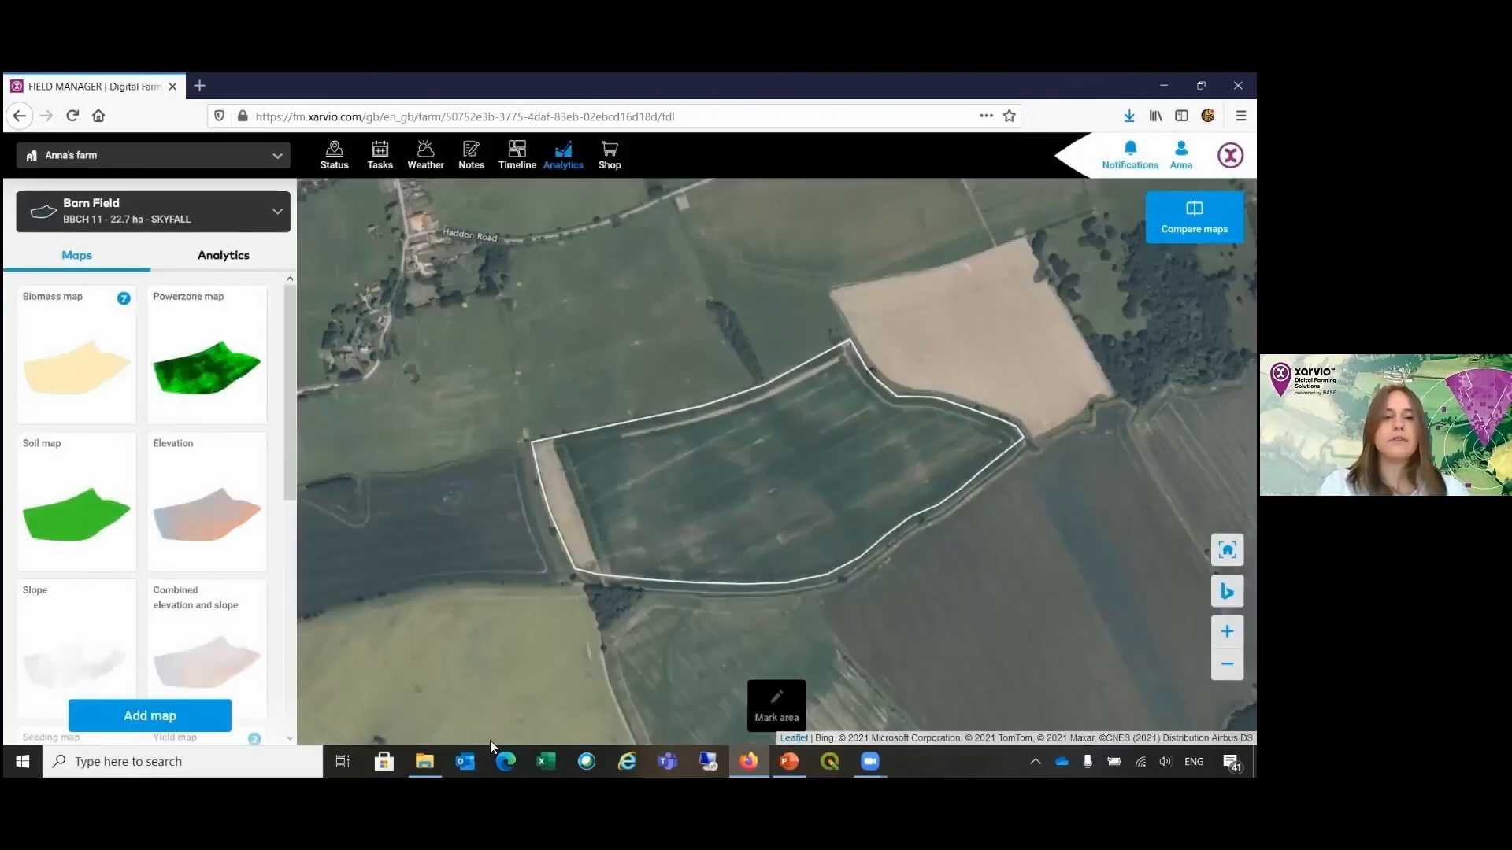
Step: Display Barn Field's yield map dated 12.08.2020 and collapse the list of map dates
{"action": "scroll", "coordinate": [223, 641], "scroll_direction": "down", "scroll_amount": 5}
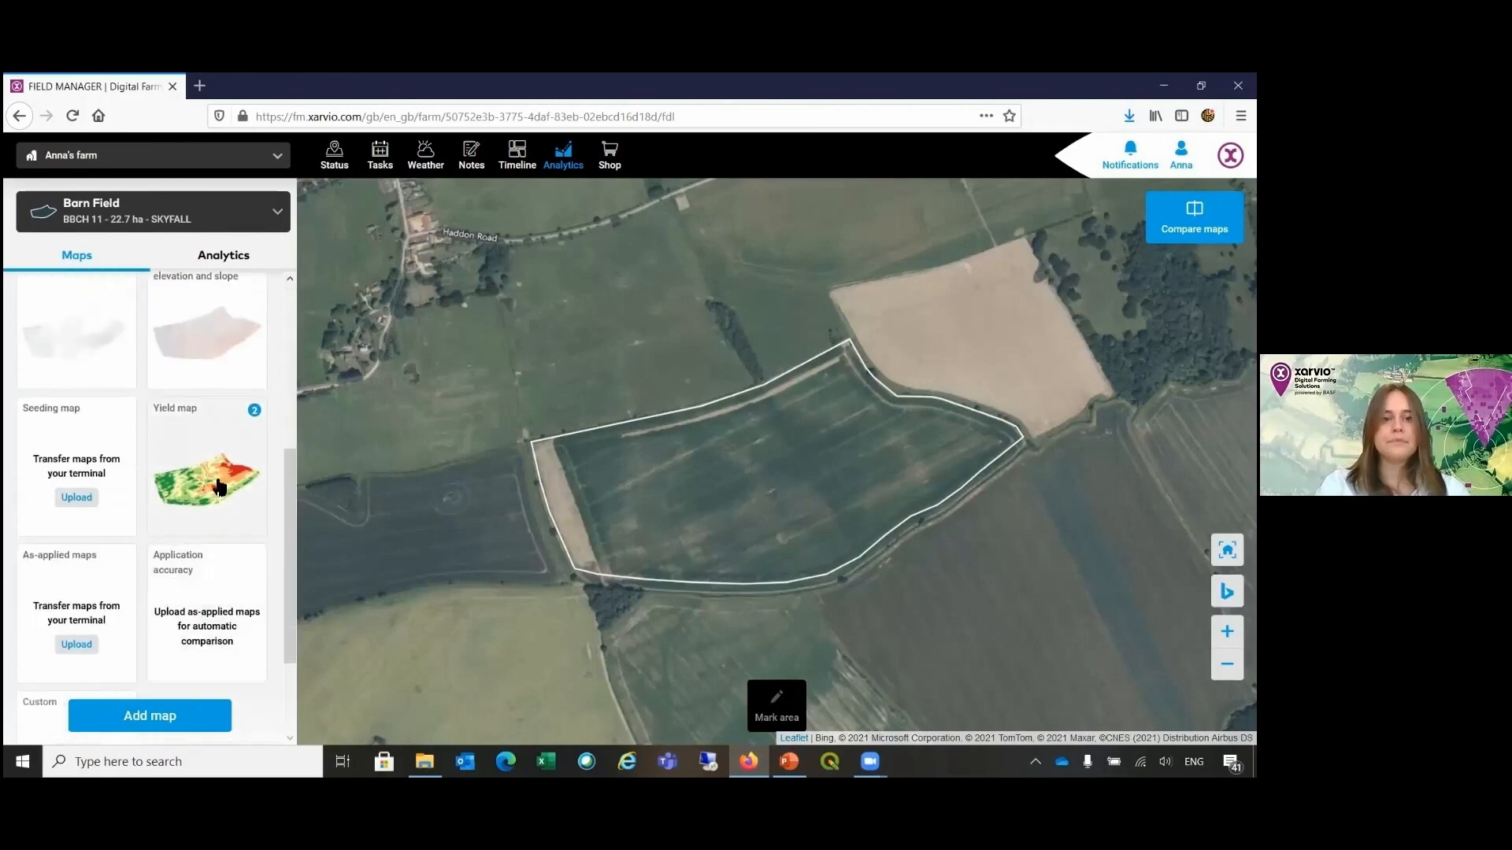
{"action": "left_click", "coordinate": [221, 488]}
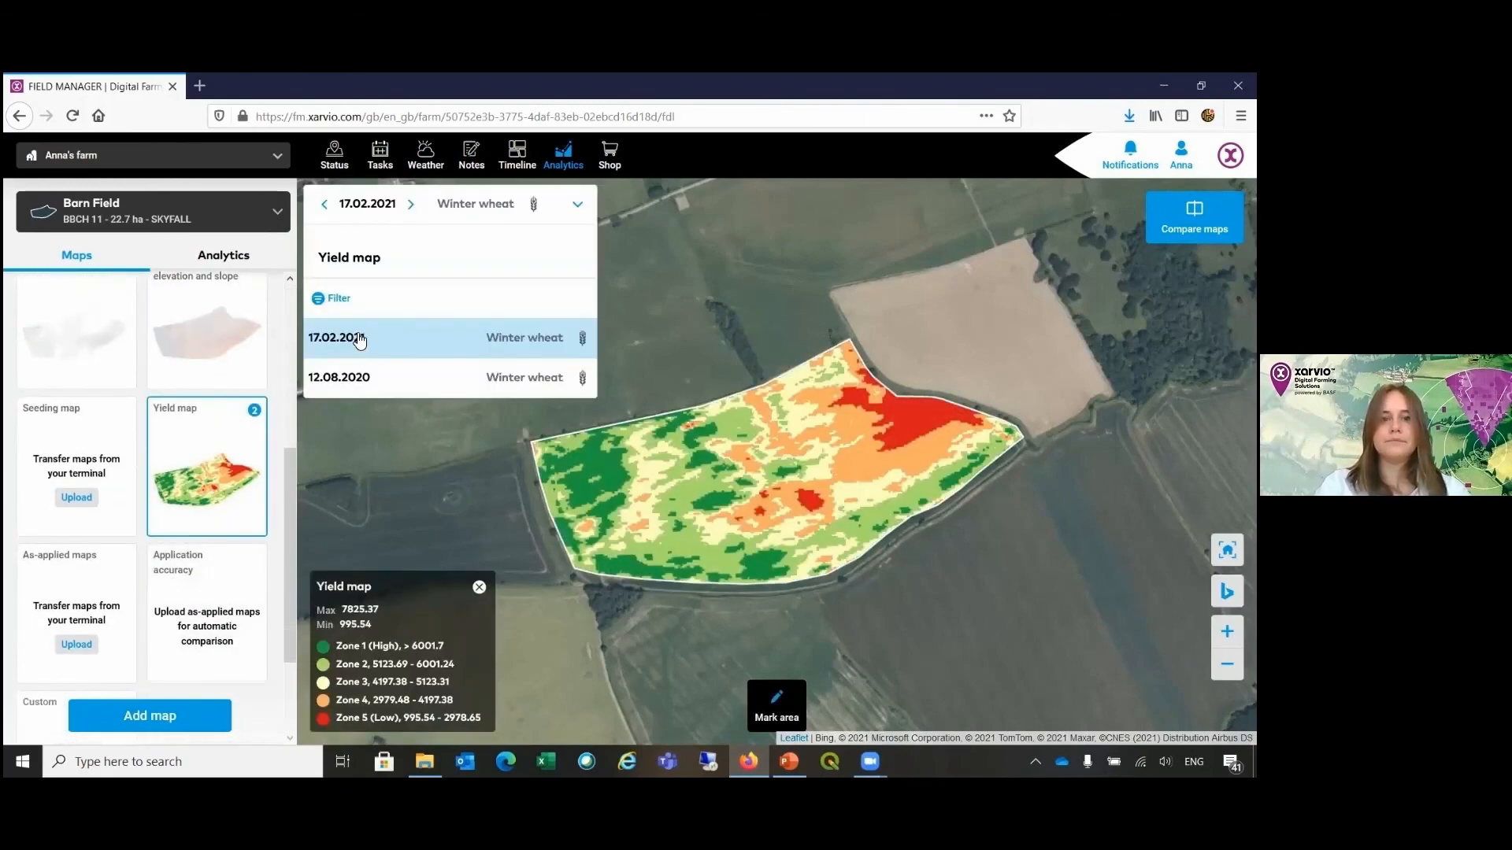
{"action": "left_click", "coordinate": [361, 377]}
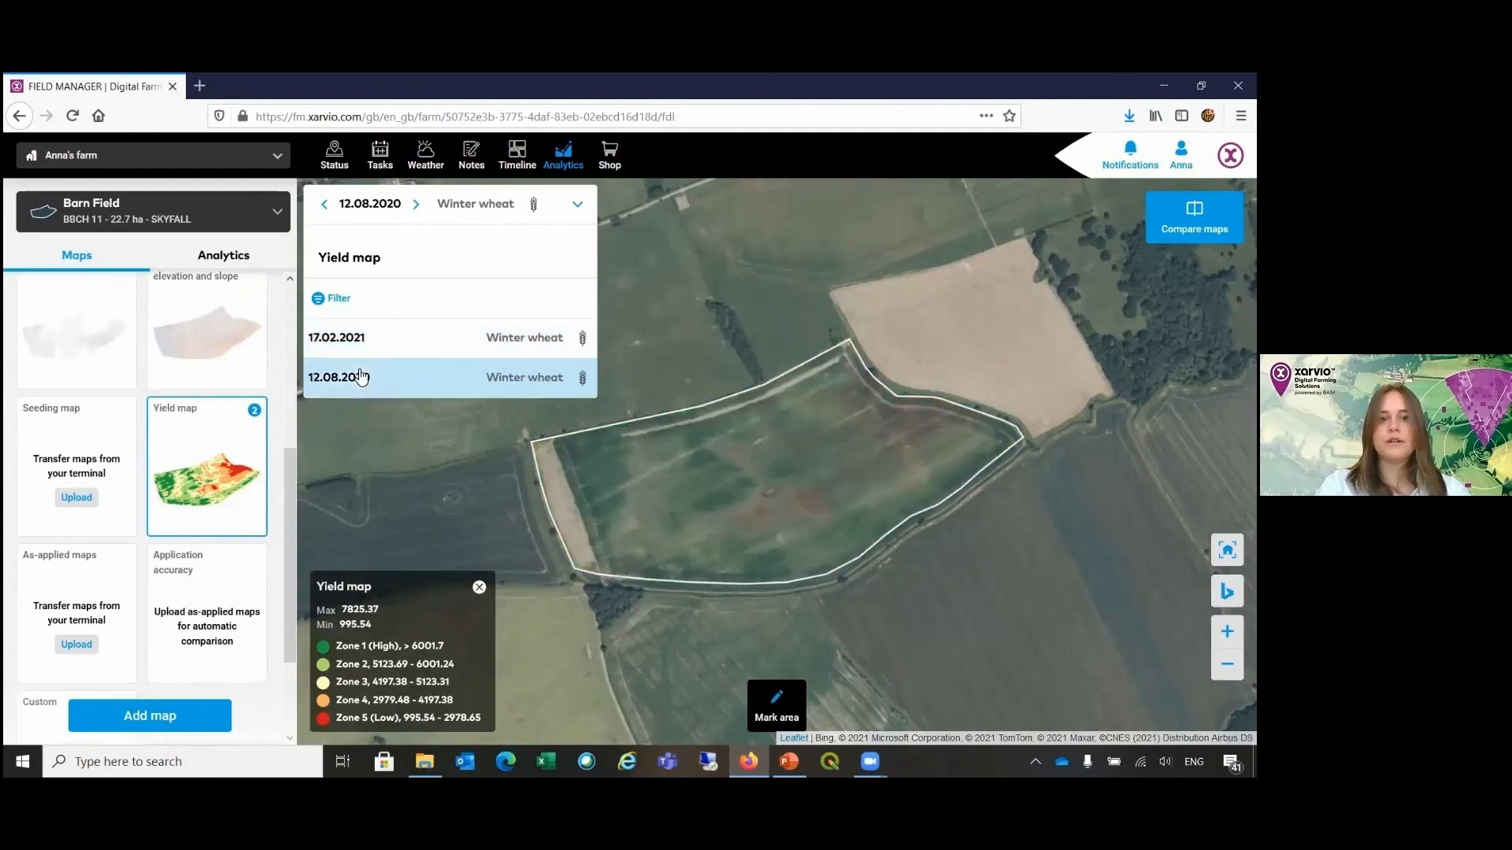
{"action": "left_click", "coordinate": [576, 208]}
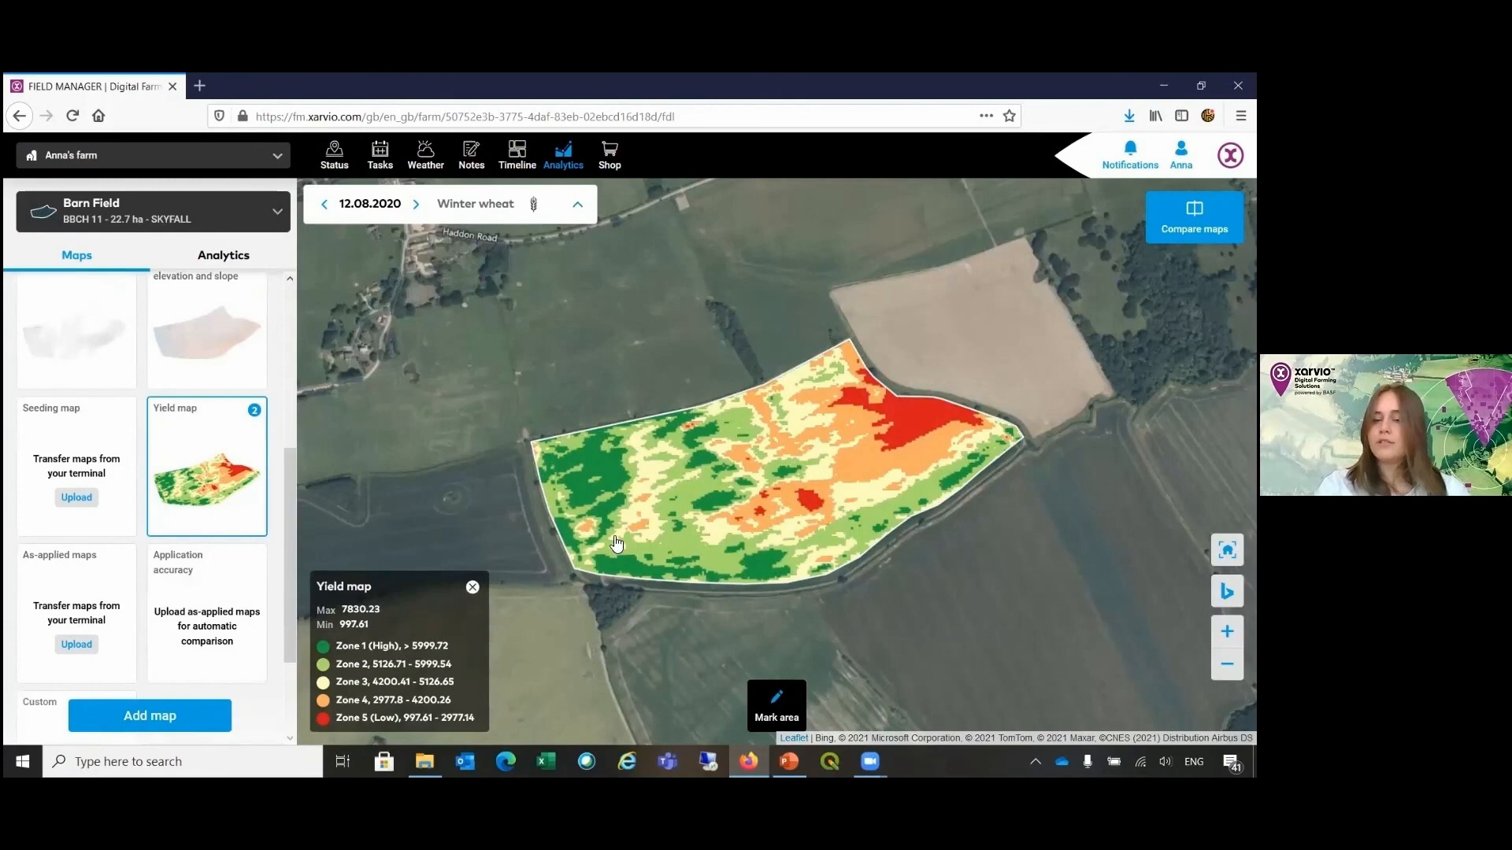